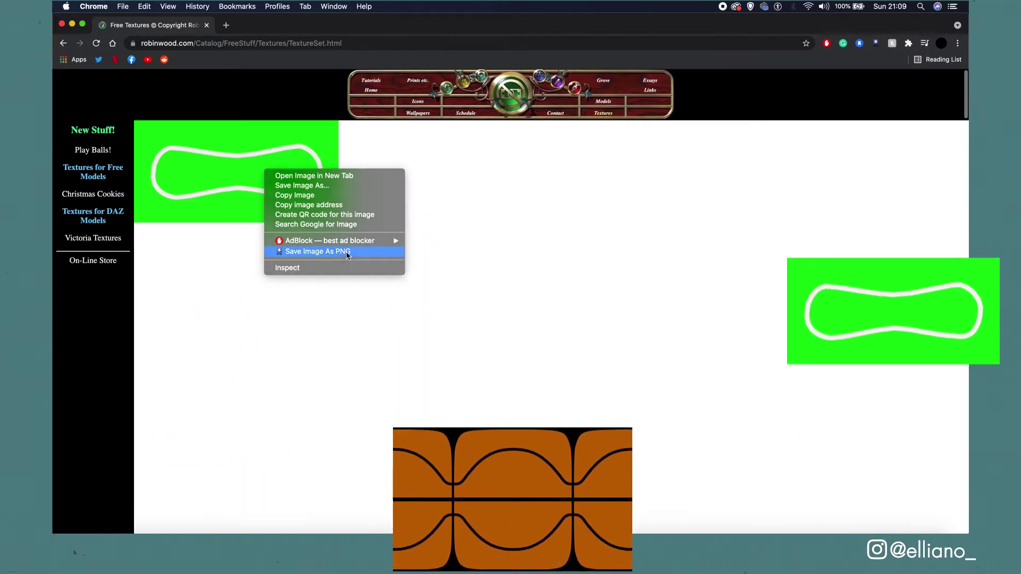
# Save the green tennis ball texture image as a PNG in a folder named Assets
pyautogui.click(346, 251)
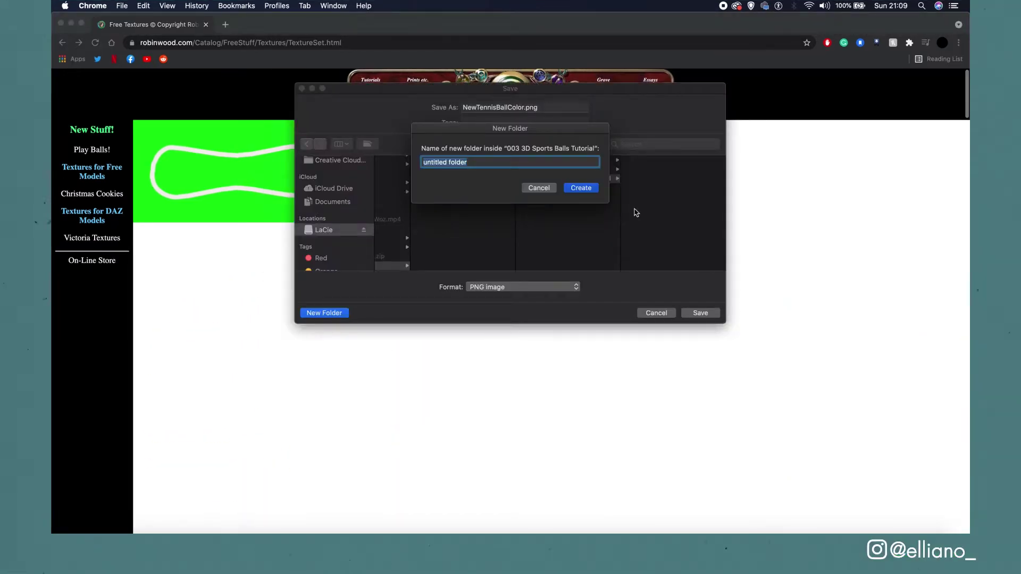
pyautogui.write('Assets')
pyautogui.press('Return')
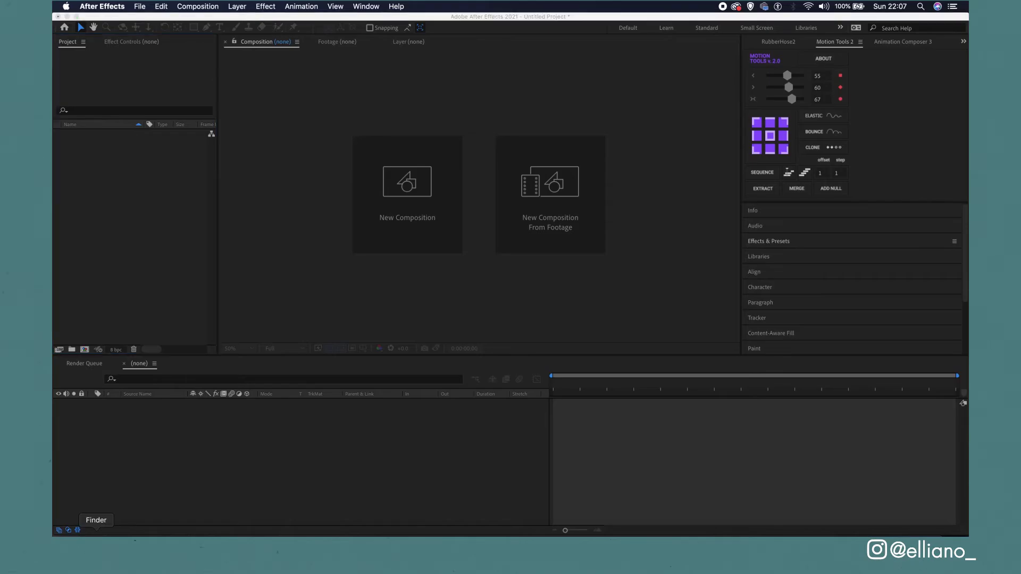
# Import NewTennisBallColor.png into After Effects and create a composition from it
pyautogui.moveTo(660, 208); pyautogui.dragTo(166, 211)
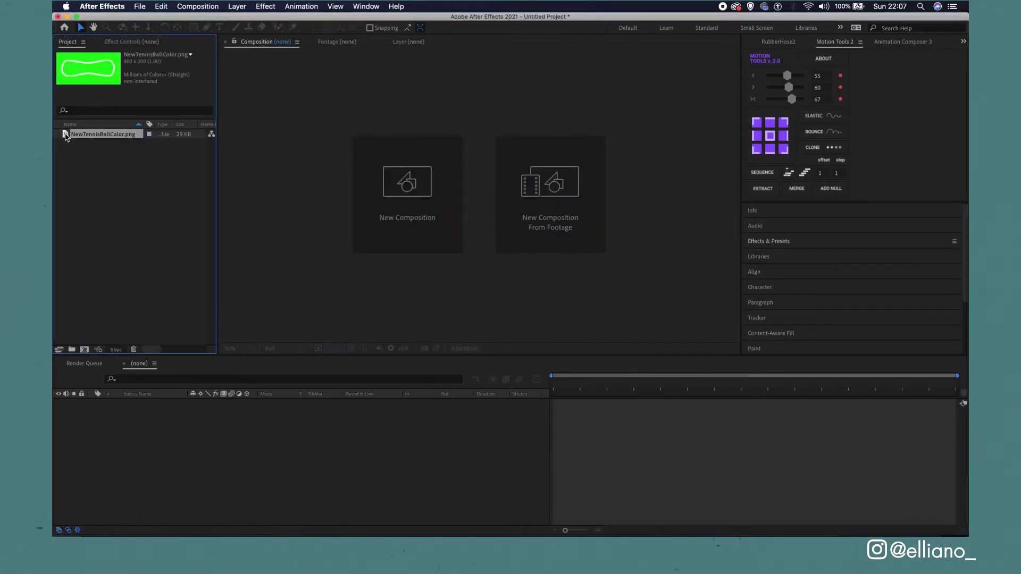
pyautogui.doubleClick(66, 135)
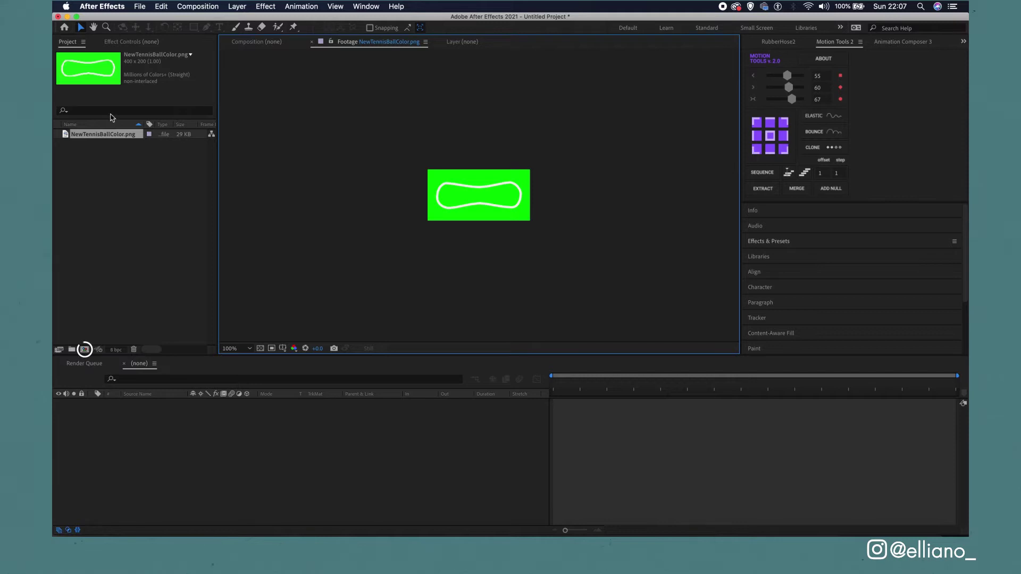
pyautogui.moveTo(105, 136); pyautogui.dragTo(86, 352)
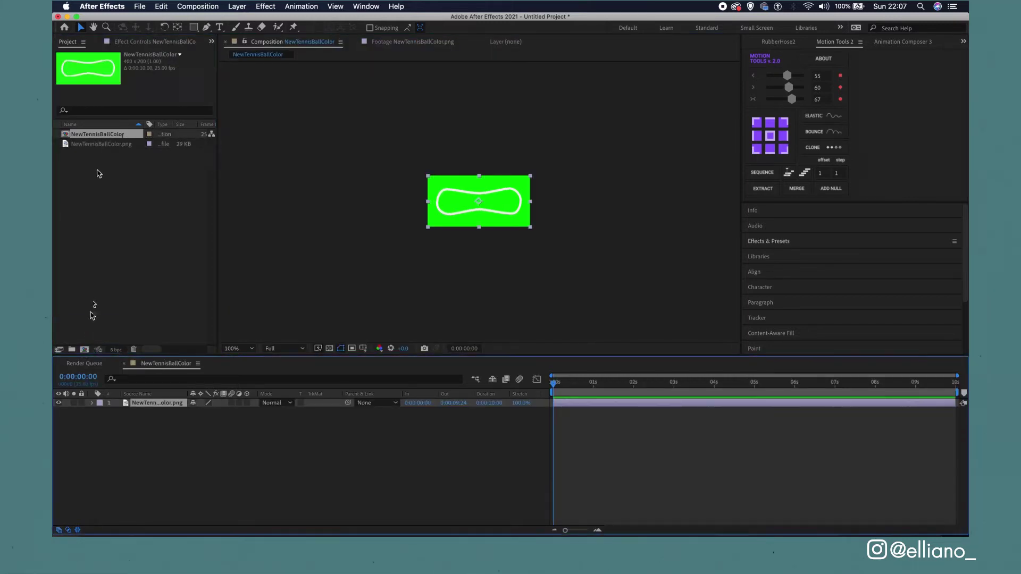
# Rename the NewTennisBallColor composition as Tennis Ball Texture
pyautogui.click(98, 134)
pyautogui.press('Return')
pyautogui.write('Tennis Ball')
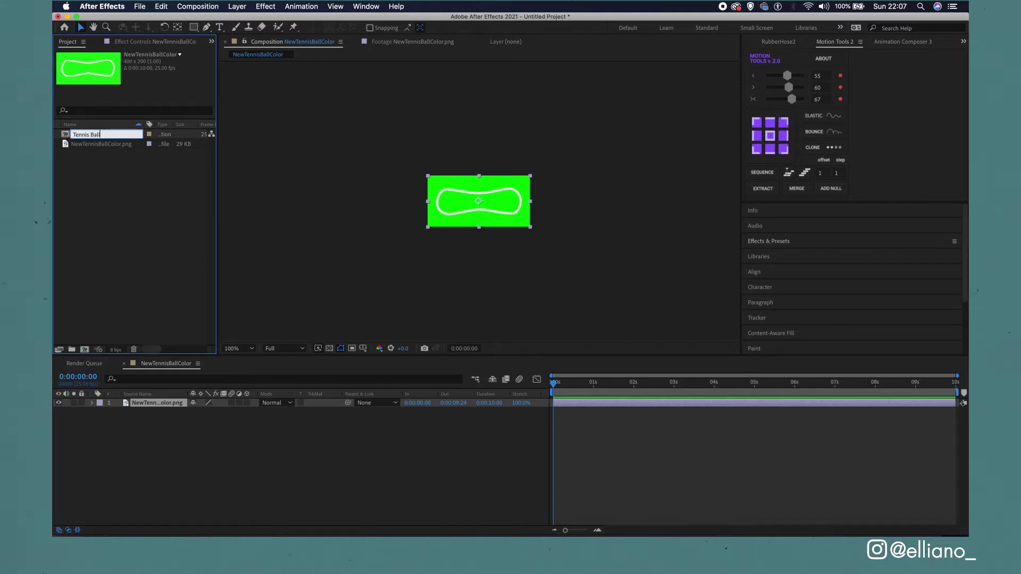
pyautogui.write(' Texture')
pyautogui.press('Return')
pyautogui.click(143, 202)
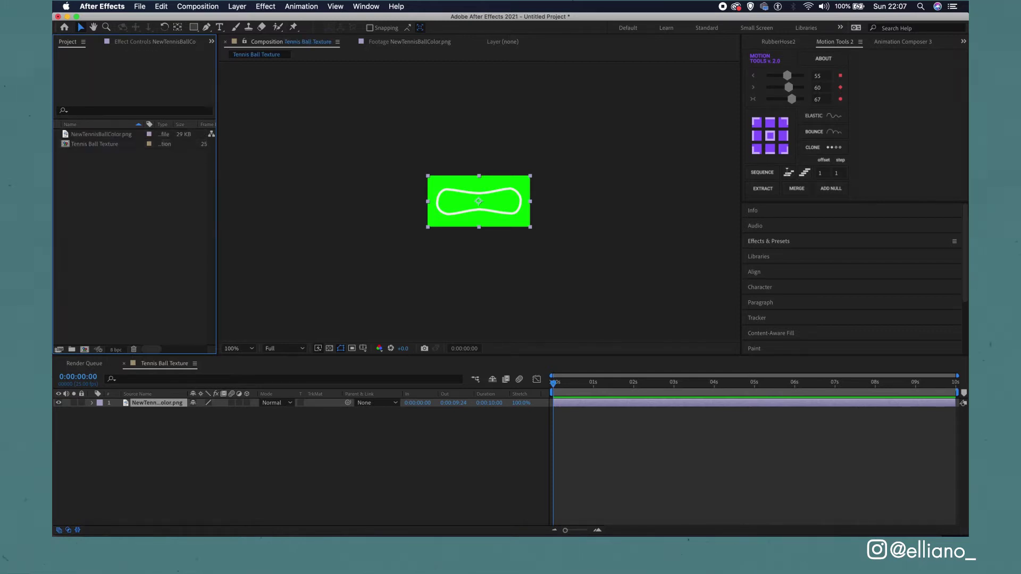
# Create a 1080 × 1080 px composition named Tennis Ball 3d and place the Tennis Ball Texture composition inside it
pyautogui.click(84, 350)
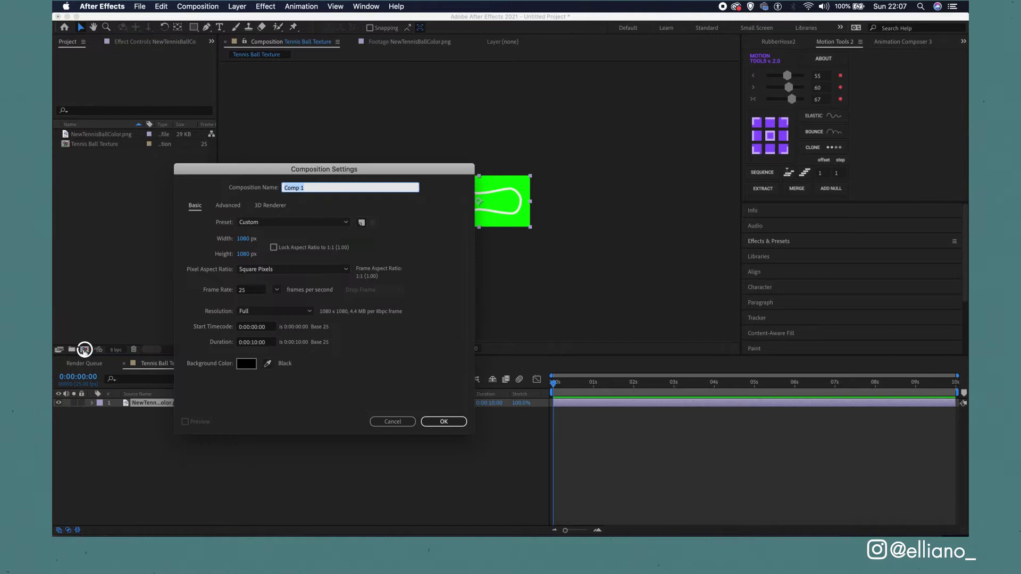
pyautogui.write('Tennis Ball 3d')
pyautogui.press('Return')
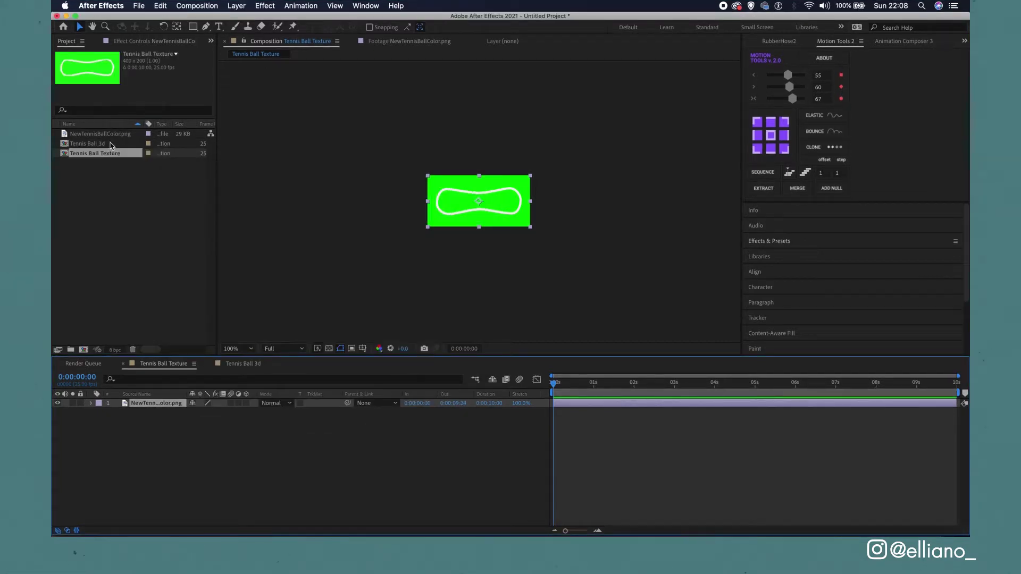
pyautogui.doubleClick(110, 143)
pyautogui.moveTo(97, 154); pyautogui.dragTo(225, 505)
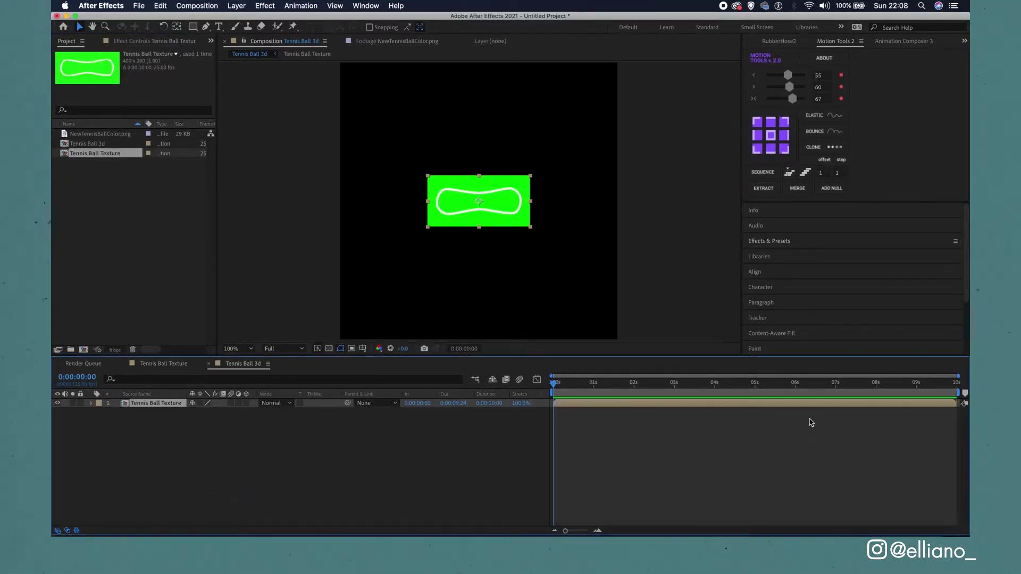
# Find the CC Sphere effect and apply it to the Tennis Ball Texture layer
pyautogui.click(776, 241)
pyautogui.click(796, 255)
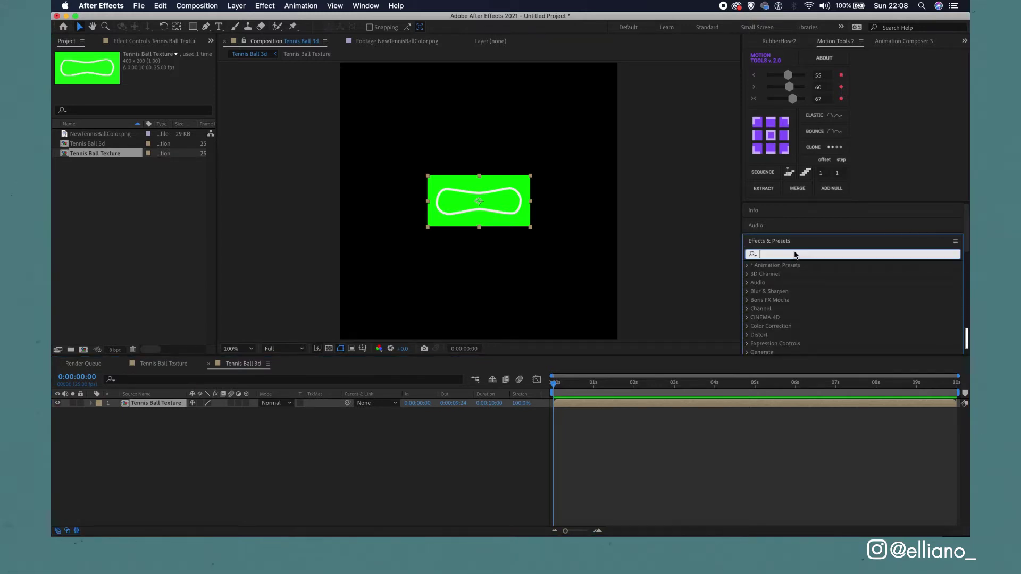
pyautogui.write('cc')
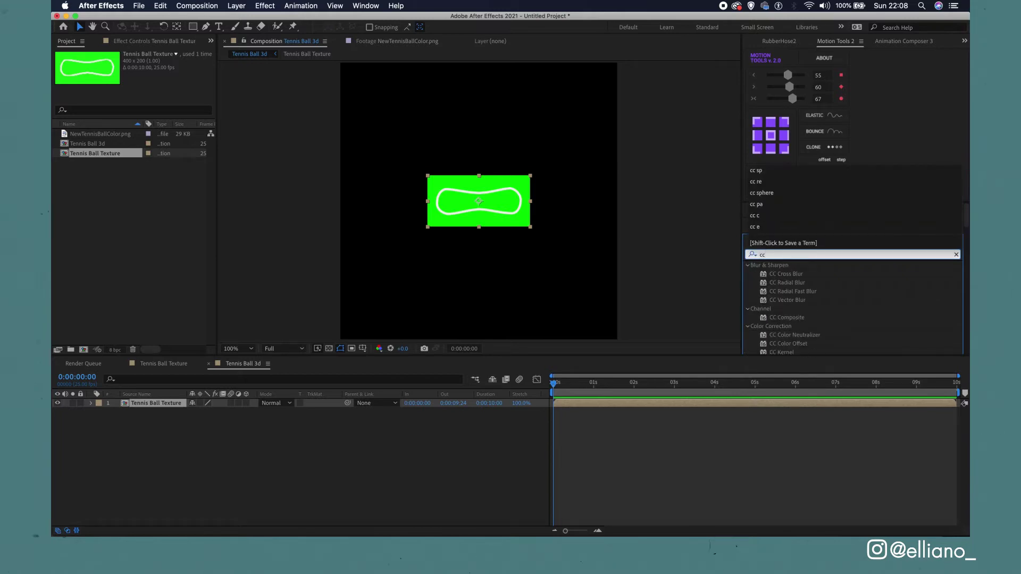
pyautogui.click(800, 192)
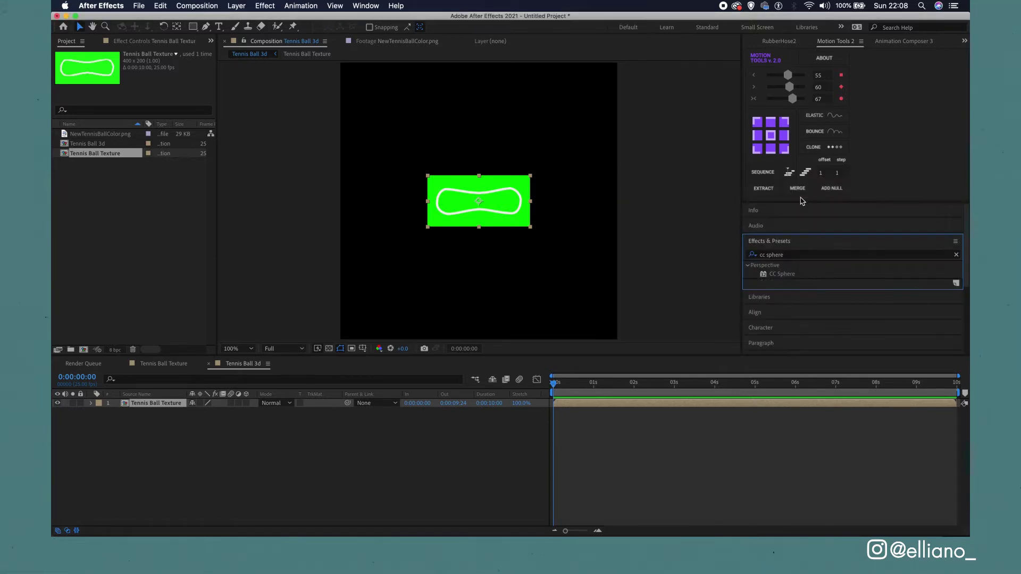
pyautogui.doubleClick(779, 275)
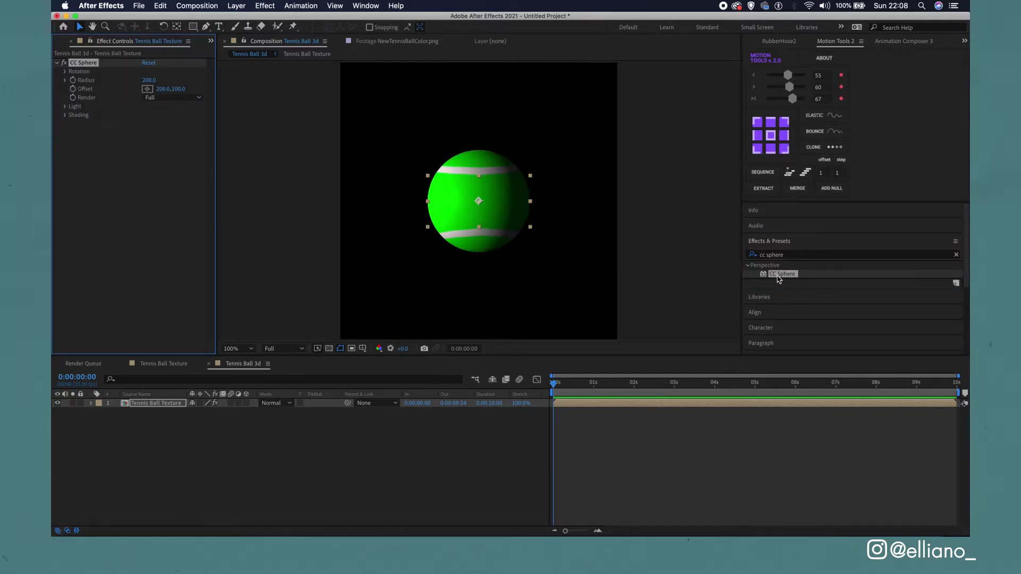
pyautogui.press('super+z')
pyautogui.moveTo(780, 274); pyautogui.dragTo(622, 408)
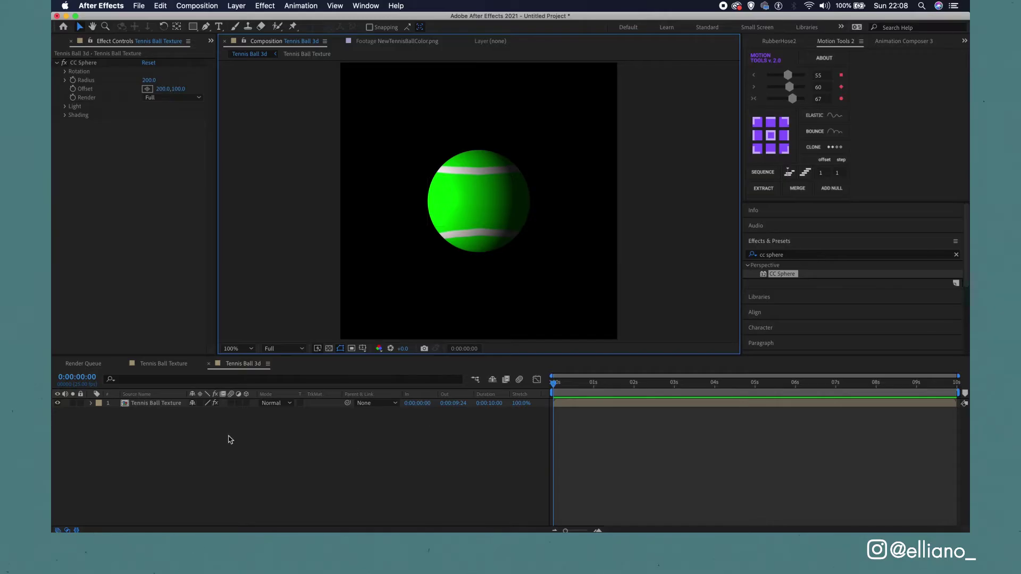
# Set the CC Sphere light intensity to 0 on the Tennis Ball Texture layer
pyautogui.click(168, 406)
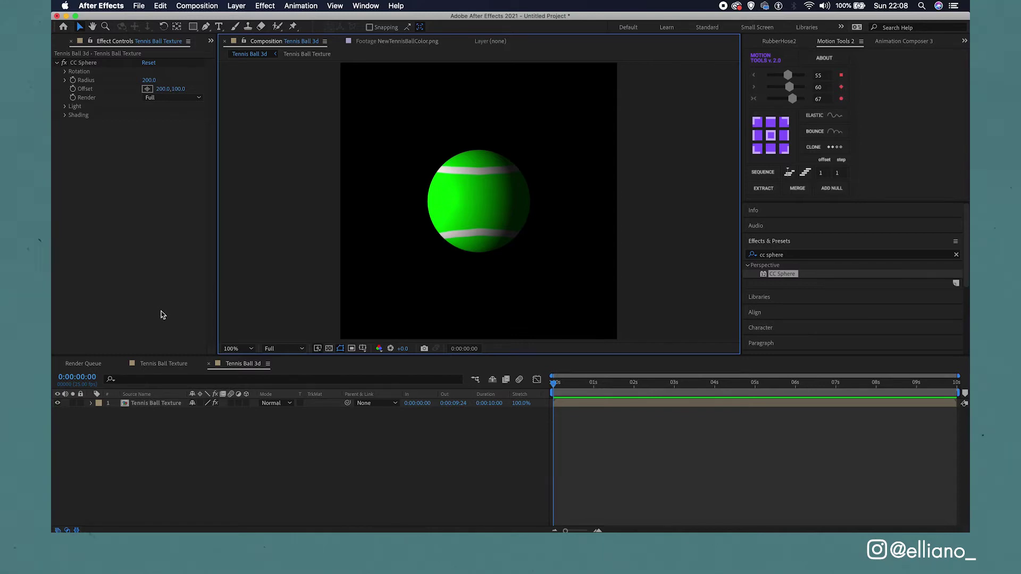
pyautogui.click(65, 107)
pyautogui.click(149, 115)
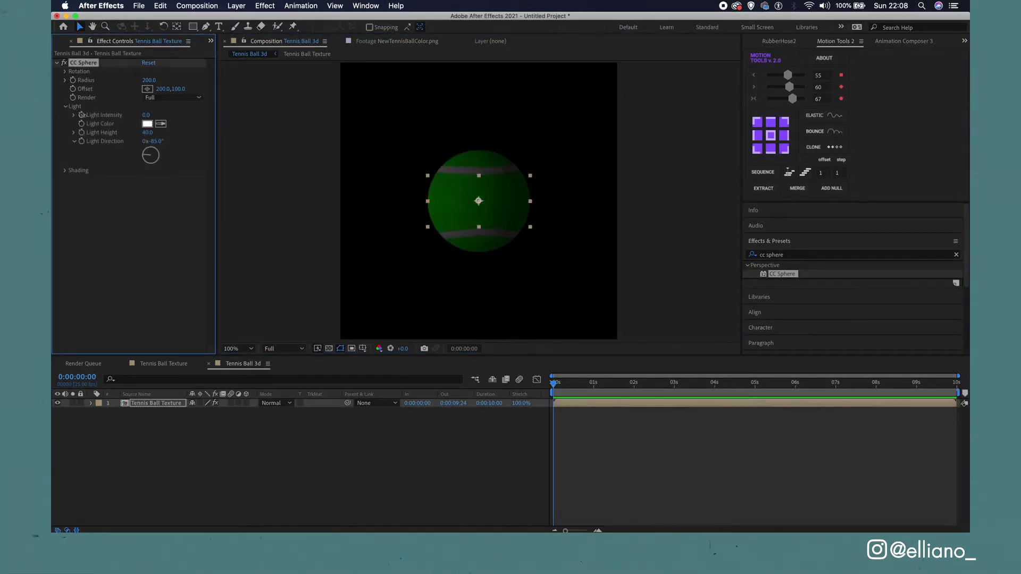
pyautogui.write('0')
pyautogui.press('Return')
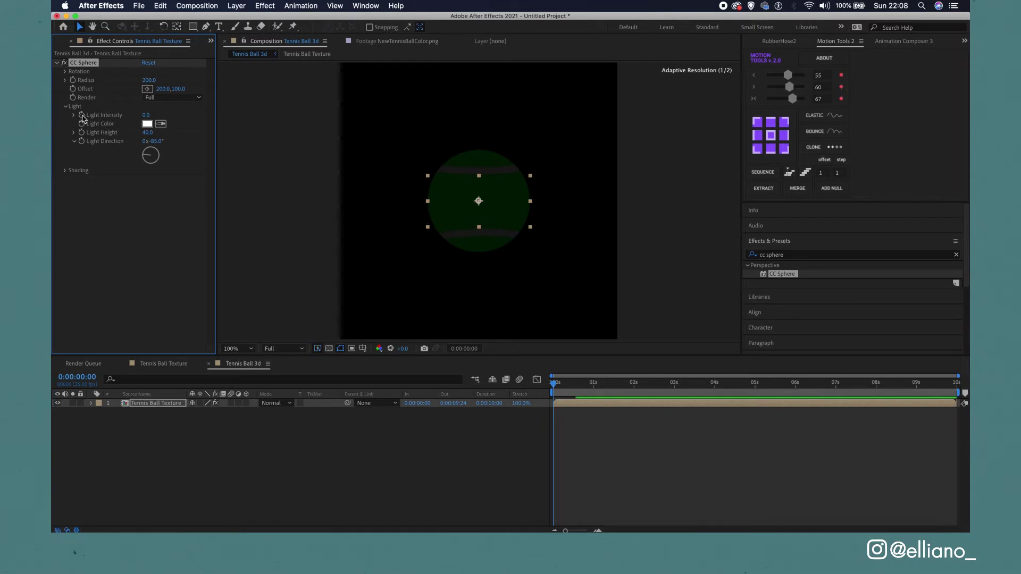
# Flatten the CC Sphere shading with Ambient 100, Specular 0, Roughness 0.001 and Metal 0
pyautogui.click(65, 171)
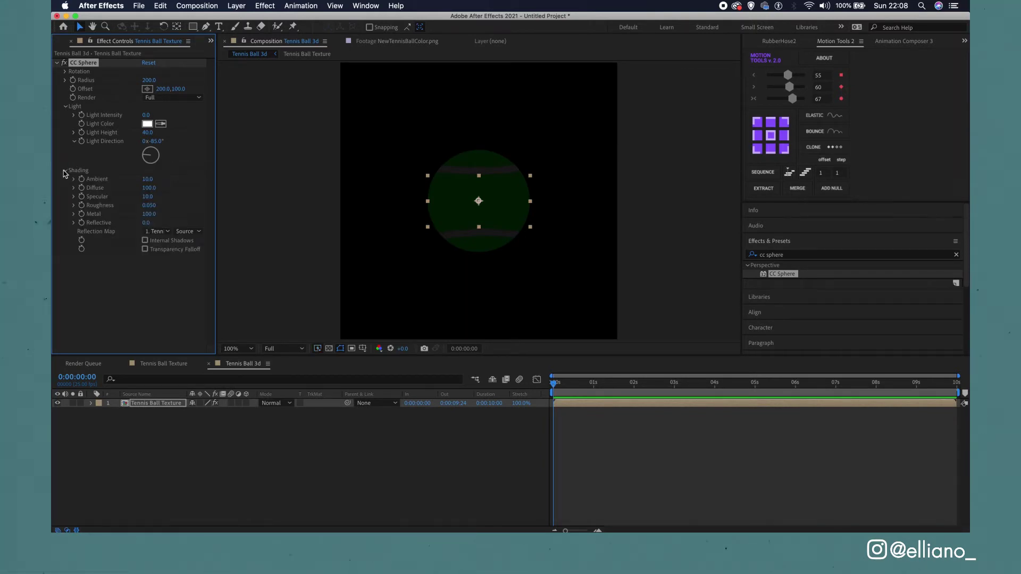
pyautogui.moveTo(148, 179); pyautogui.dragTo(196, 184)
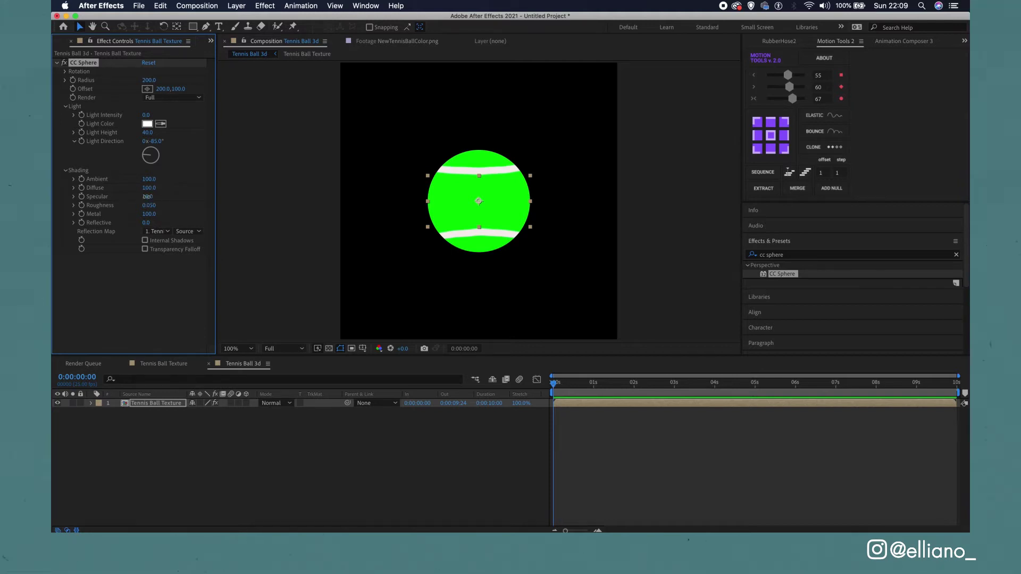
pyautogui.moveTo(143, 205); pyautogui.dragTo(101, 212)
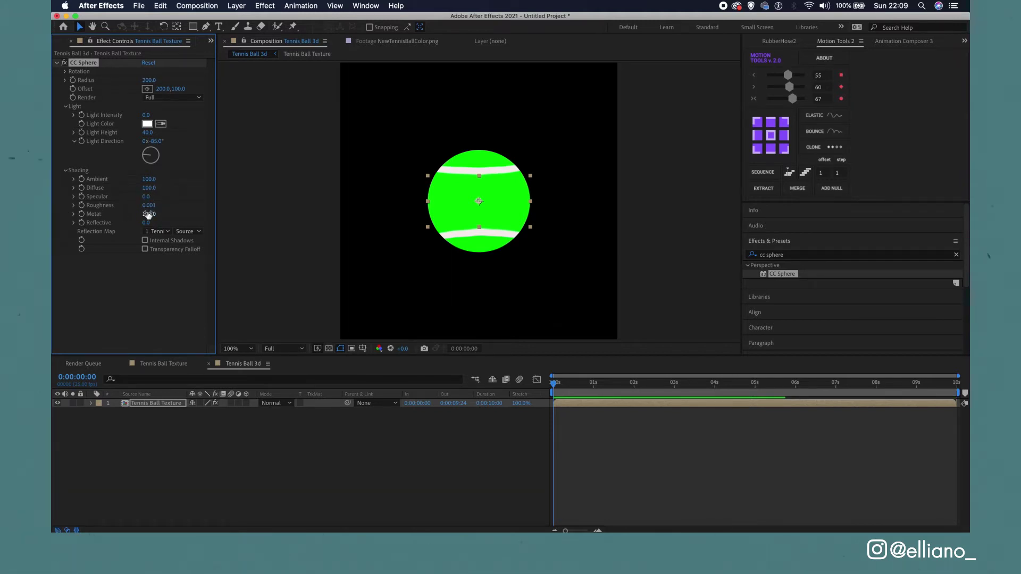
pyautogui.click(128, 282)
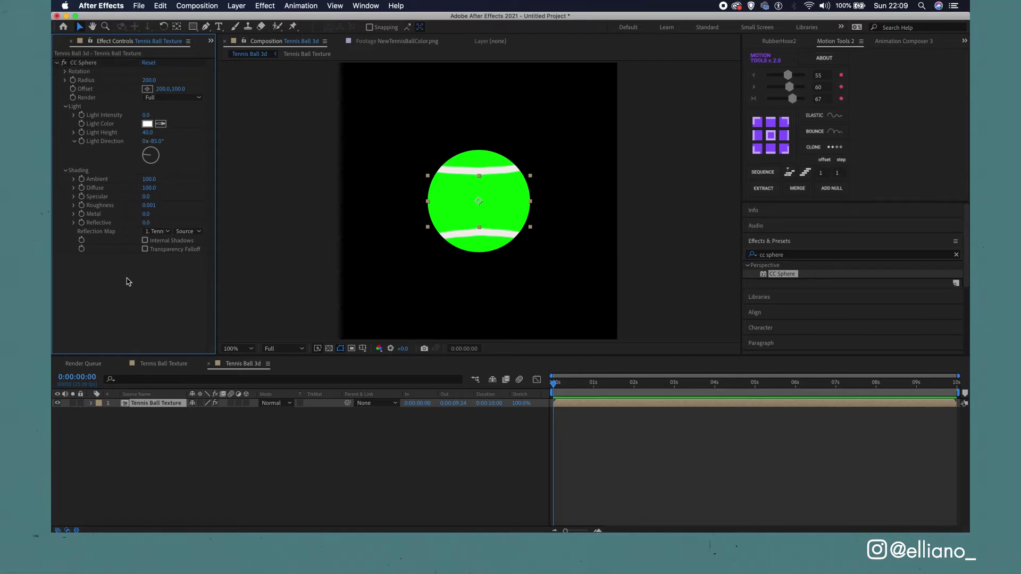
# Reduce the CC Sphere radius to 98 so the ball fits within the layer
pyautogui.click(149, 81)
pyautogui.click(174, 68)
pyautogui.press('Return')
pyautogui.moveTo(151, 80); pyautogui.dragTo(250, 72)
pyautogui.press('super+z')
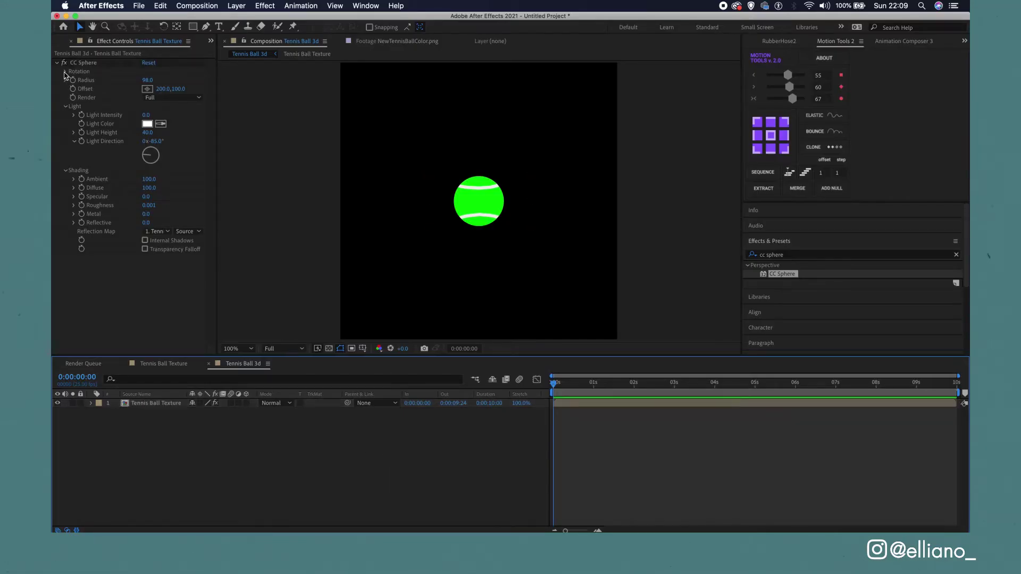
# Try out the CC Sphere rotation controls on the ball and undo the changes
pyautogui.click(64, 73)
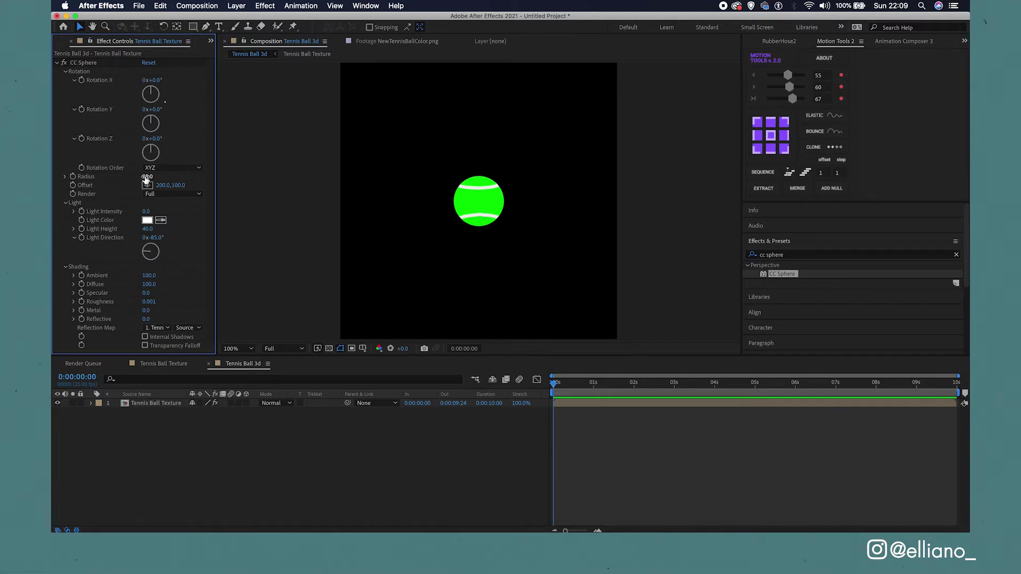
pyautogui.moveTo(151, 93); pyautogui.dragTo(104, 145)
pyautogui.press('super+z')
pyautogui.press('super+z')
pyautogui.press('super+z')
pyautogui.press('super+shift+z')
pyautogui.press('super+z')
pyautogui.click(81, 109)
pyautogui.click(81, 138)
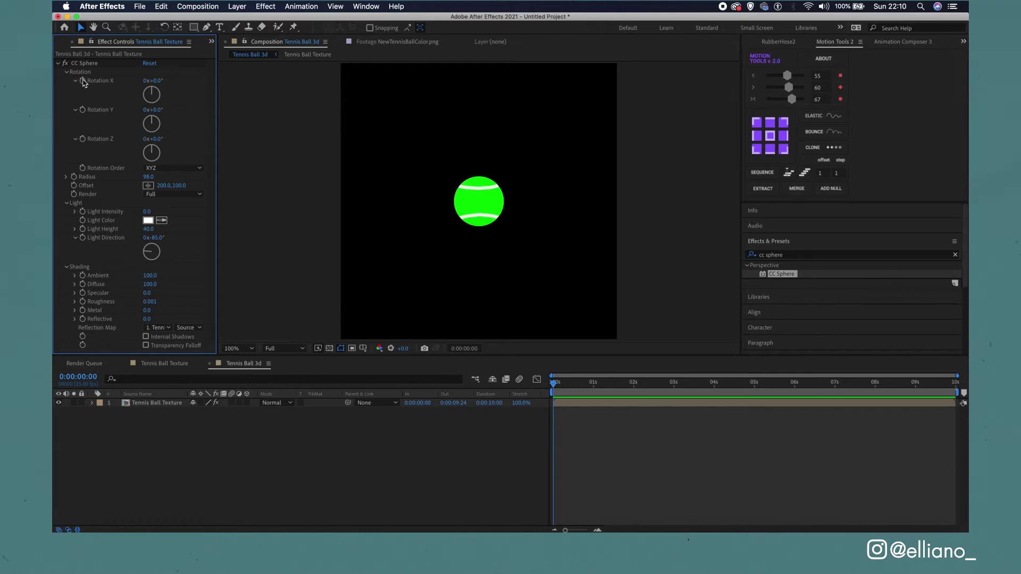
# Add Rotation X keyframes to the ball's CC Sphere effect at 0 seconds and 1 second
pyautogui.click(90, 101)
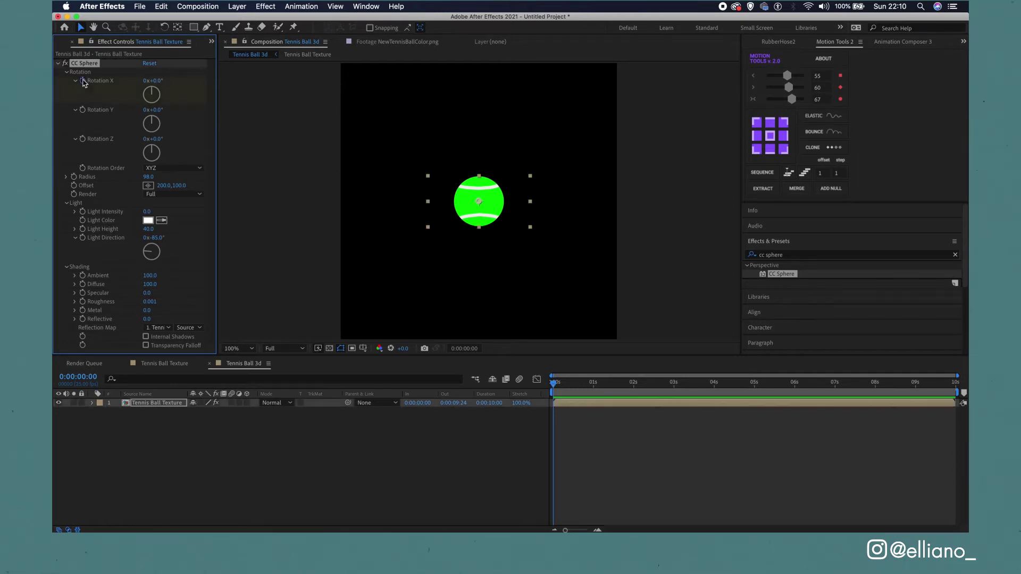
pyautogui.click(571, 405)
pyautogui.press('u')
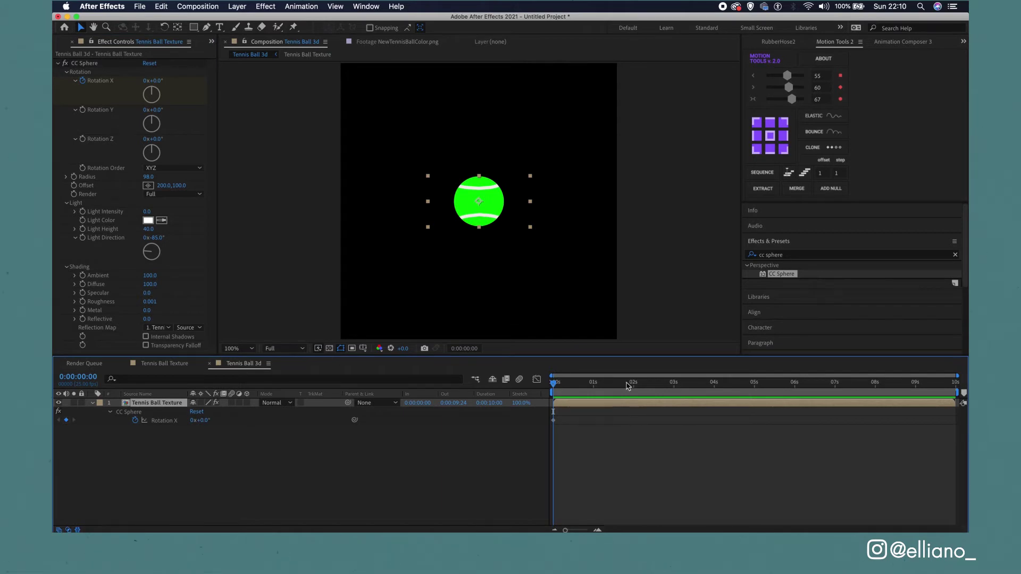
pyautogui.click(593, 383)
pyautogui.press('pagedown')
pyautogui.click(298, 448)
pyautogui.click(67, 420)
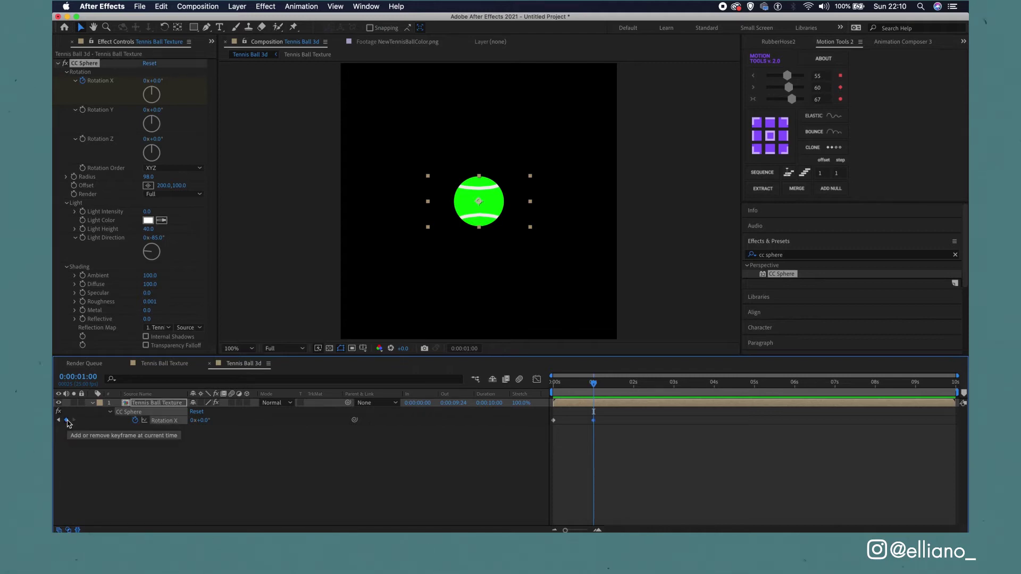
# End the work area at 0:00:00:24, one frame before the second Rotation X keyframe
pyautogui.press('pageup')
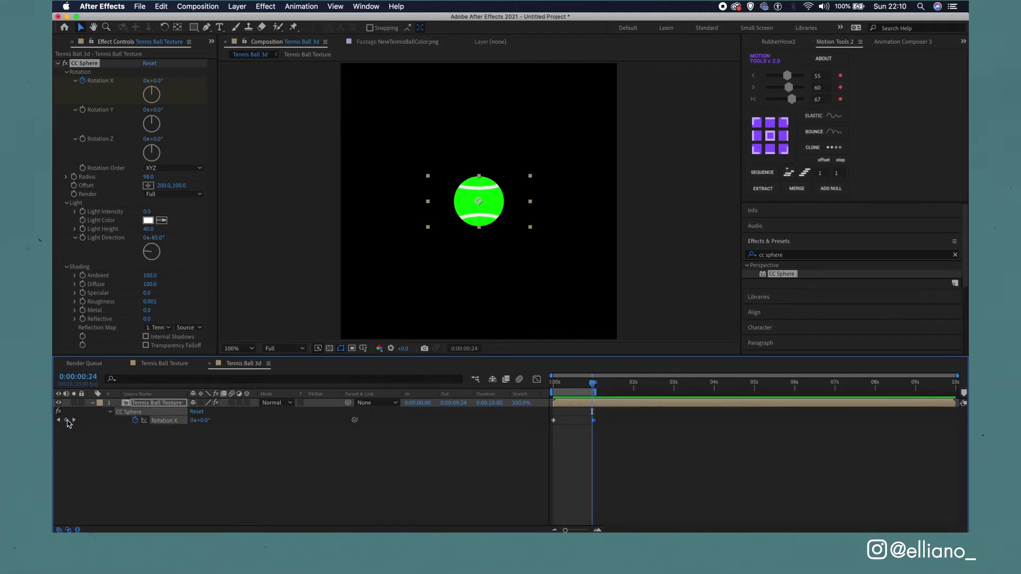
pyautogui.click(75, 420)
pyautogui.press('pageup')
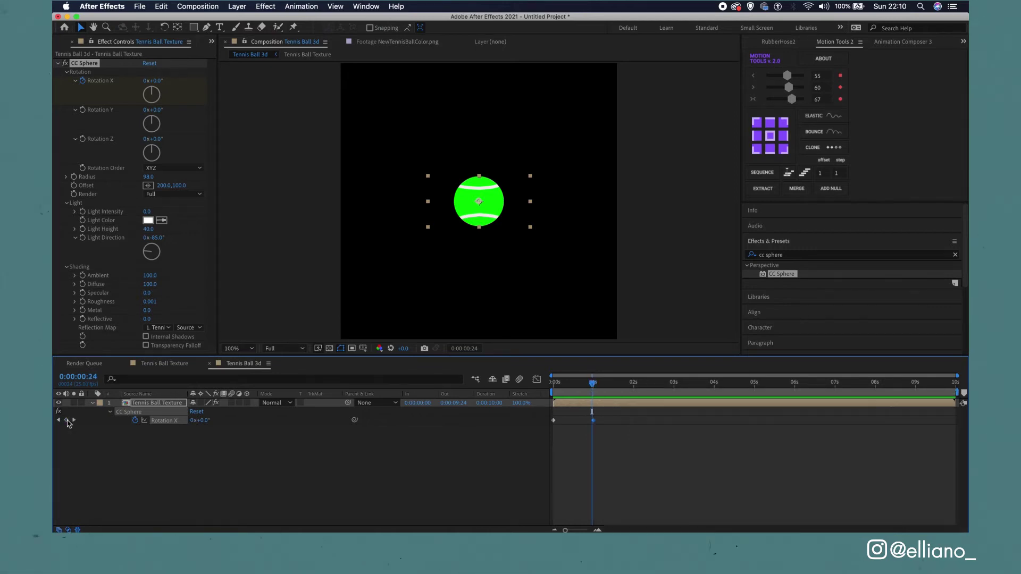
pyautogui.press('n')
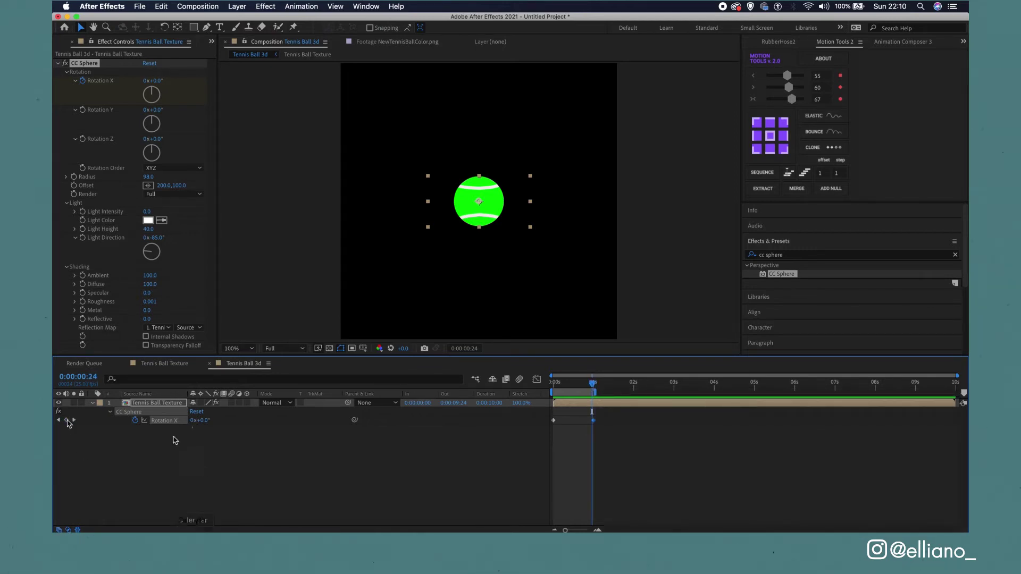
# Set the Rotation X keyframe at 1 second to 2 full revolutions and preview the spinning ball from the start
pyautogui.click(74, 421)
pyautogui.click(193, 420)
pyautogui.write('2')
pyautogui.press('Return')
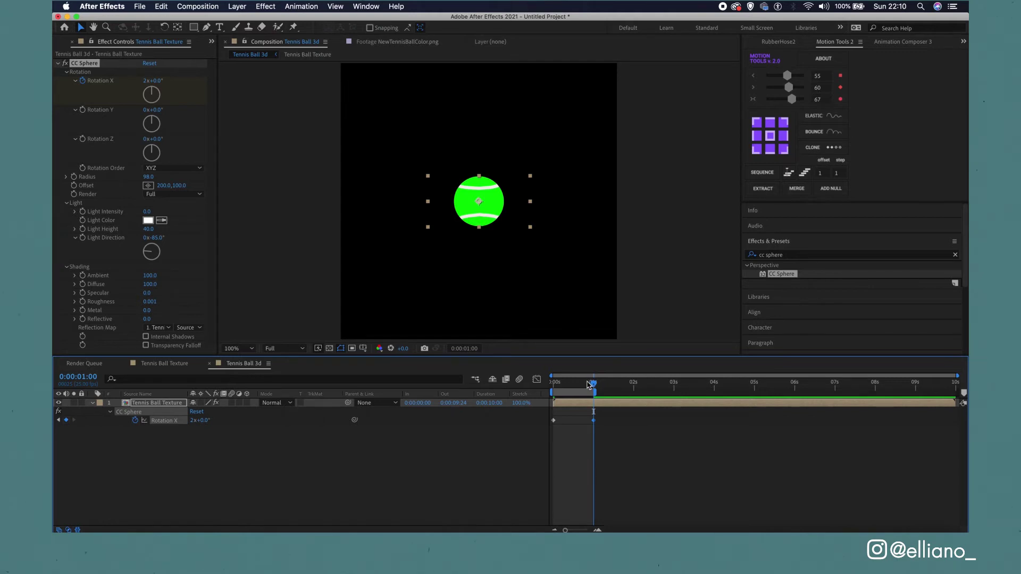
pyautogui.moveTo(594, 385); pyautogui.dragTo(430, 386)
pyautogui.press('space')
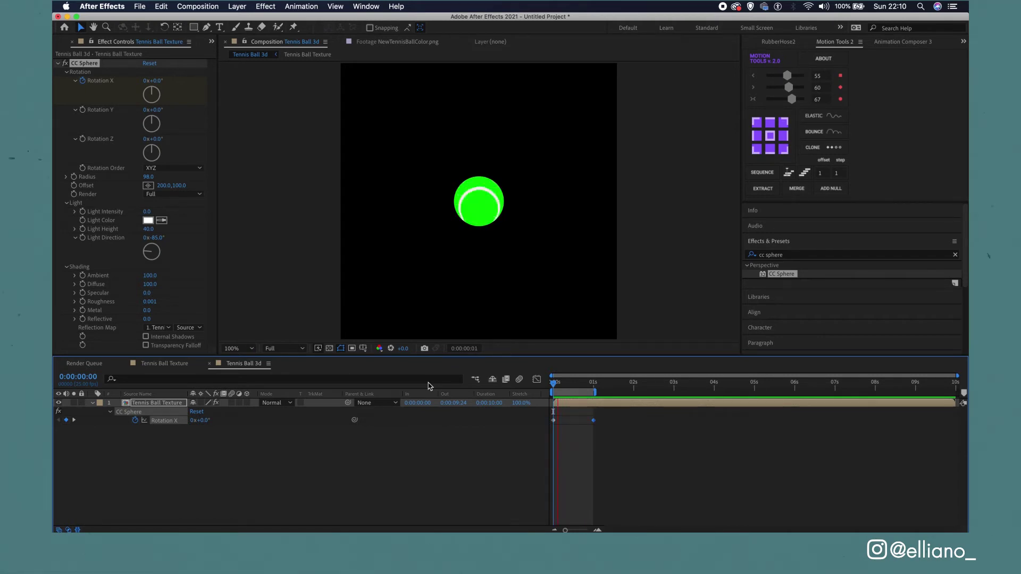
pyautogui.press('space')
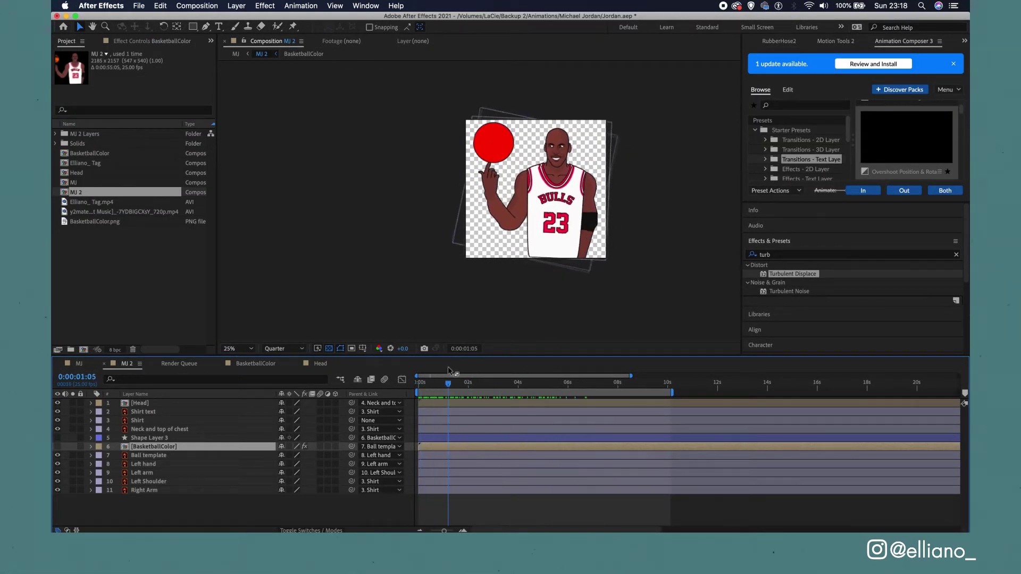
# In the MJ 2 composition, show the BasketballColor layer, hide the Ball template layer and preview the animation
pyautogui.click(58, 447)
pyautogui.click(57, 455)
pyautogui.press('space')
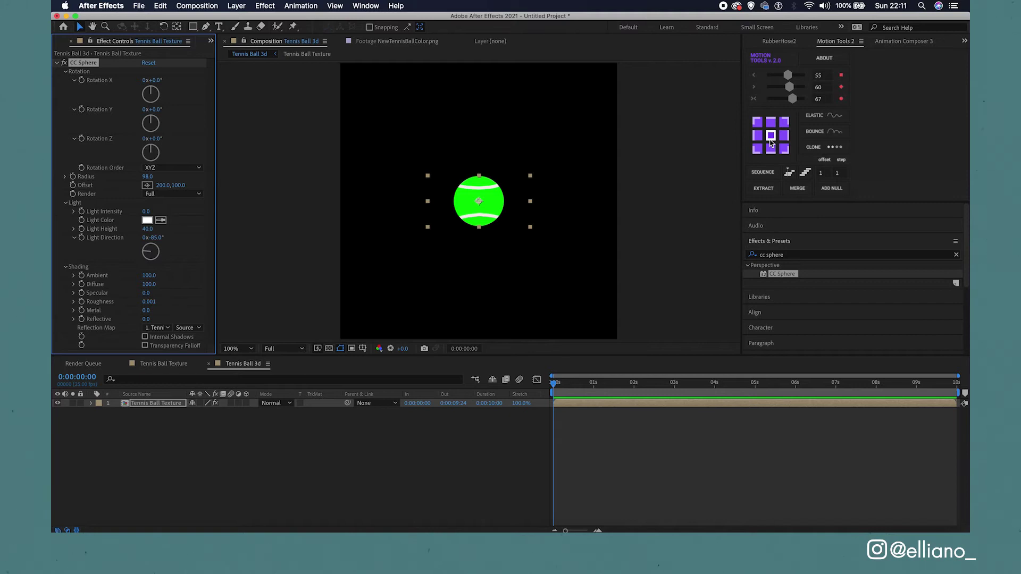
# Move the tennis ball layer's anchor point to its bottom centre and separate its Position into X and Y dimensions
pyautogui.click(770, 148)
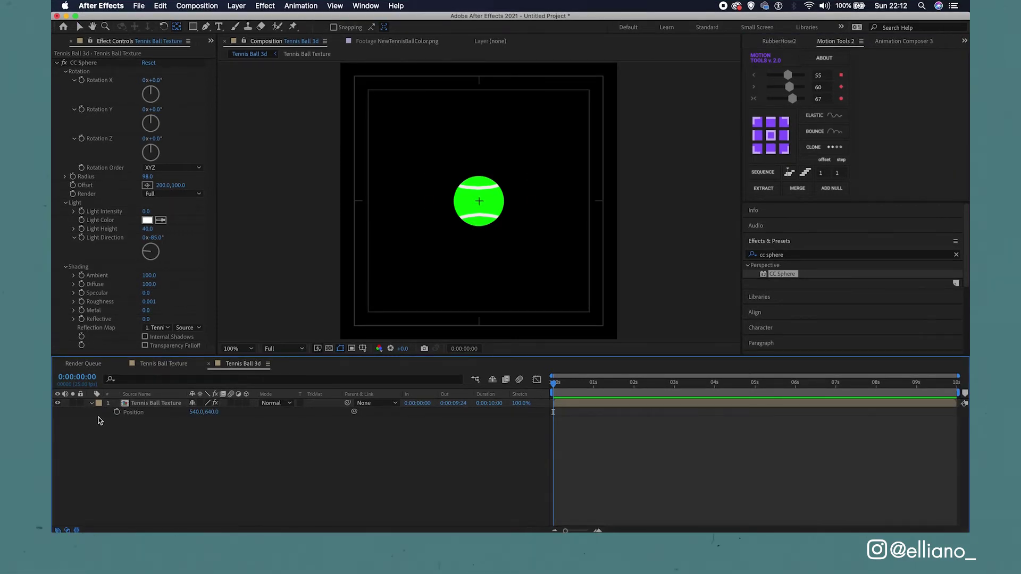
pyautogui.rightClick(158, 413)
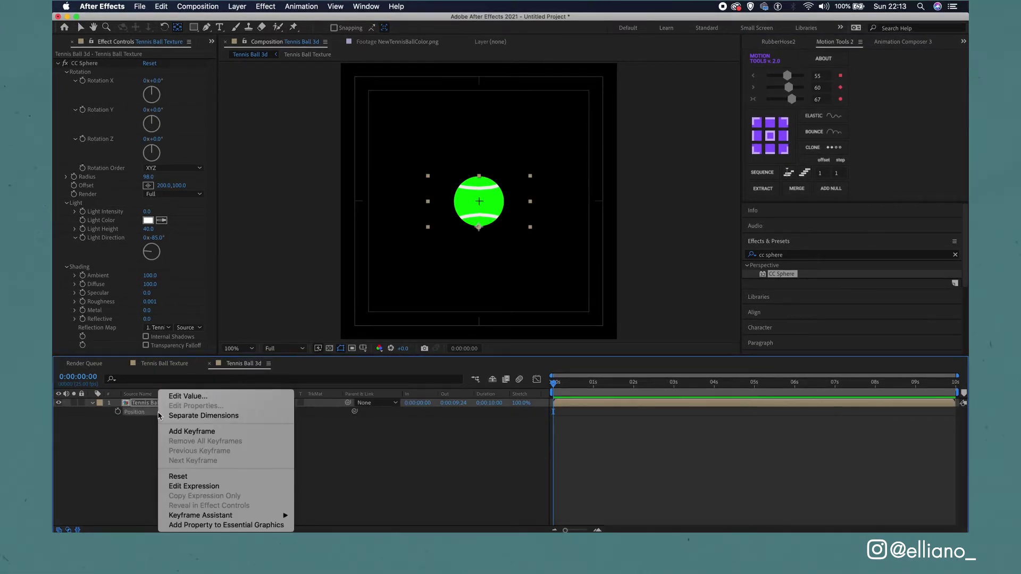
pyautogui.click(245, 418)
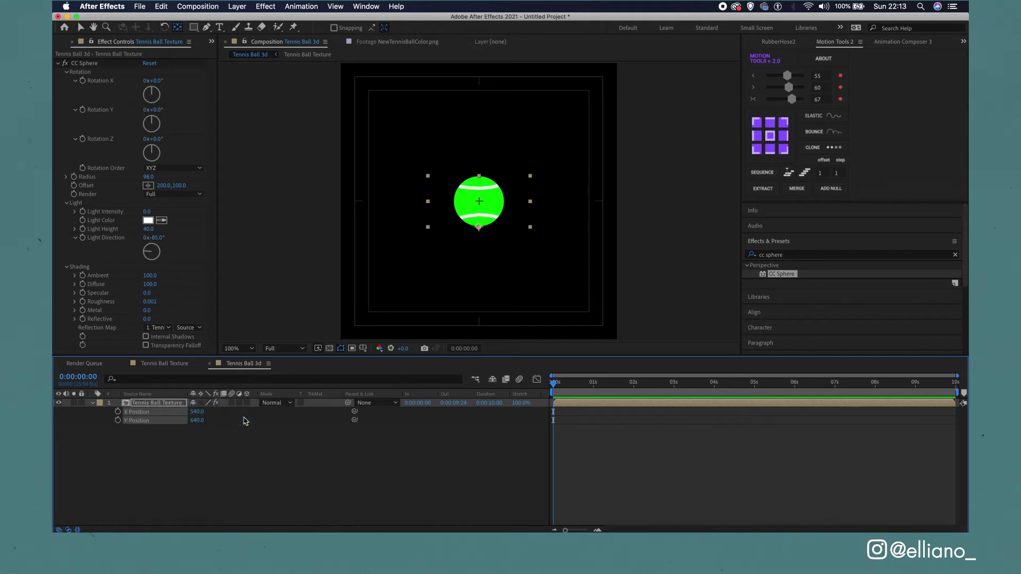
pyautogui.moveTo(197, 412)
pyautogui.mouseDown()
pyautogui.moveTo(228, 412)
pyautogui.moveTo(203, 423)
pyautogui.moveTo(213, 421)
pyautogui.mouseUp()
pyautogui.click(233, 468)
pyautogui.press('super+z')
pyautogui.click(226, 450)
pyautogui.press('super+z')
# Keyframe the ball's Y Position at 1027 at 0 seconds and 1 second, and at 325 at 0:00:00:12
pyautogui.click(117, 420)
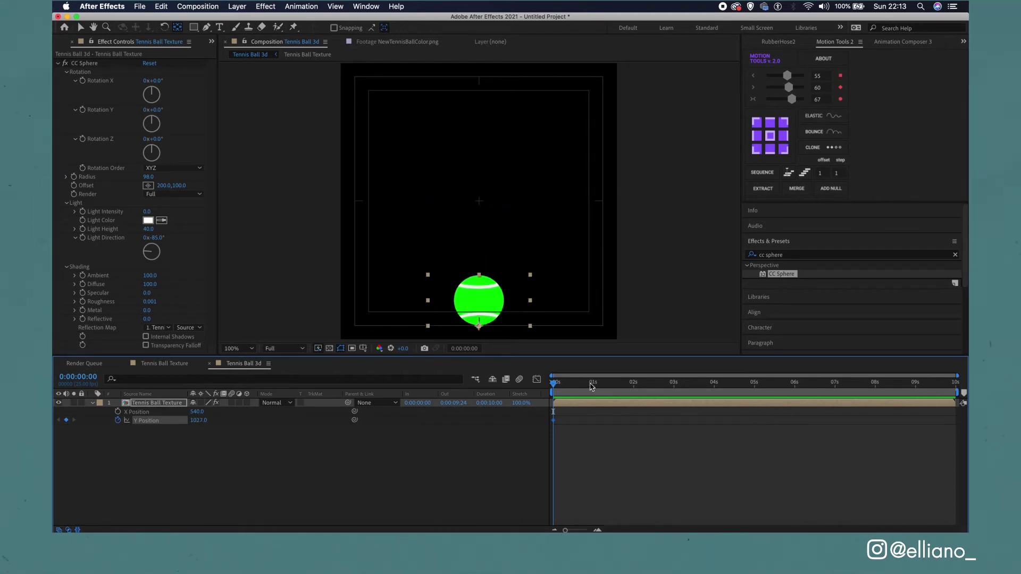
pyautogui.click(592, 384)
pyautogui.click(66, 420)
pyautogui.click(573, 384)
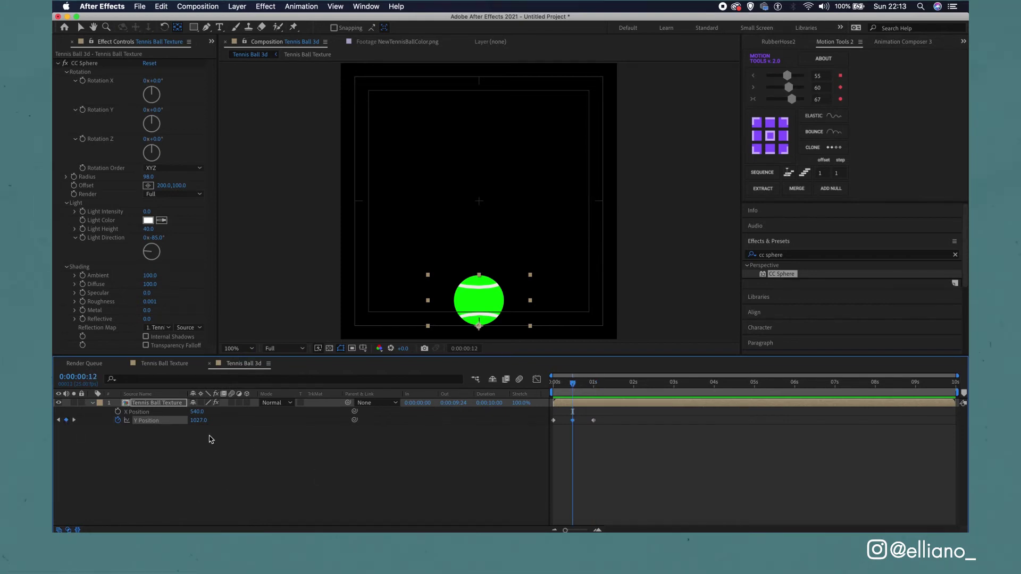
pyautogui.moveTo(200, 421); pyautogui.dragTo(167, 420)
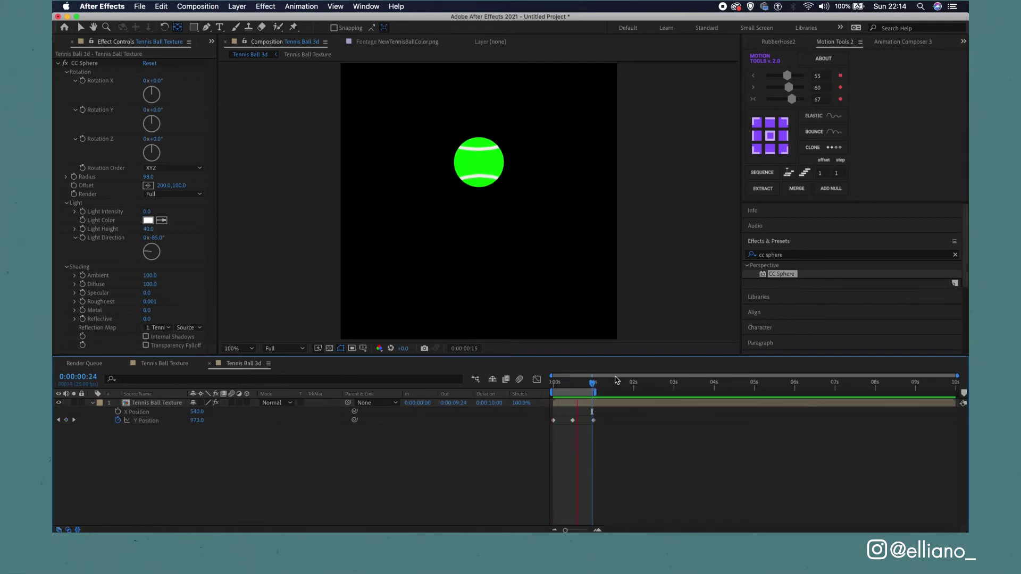
# Apply Easy Ease to the middle Y Position keyframe and preview the bounce
pyautogui.rightClick(573, 420)
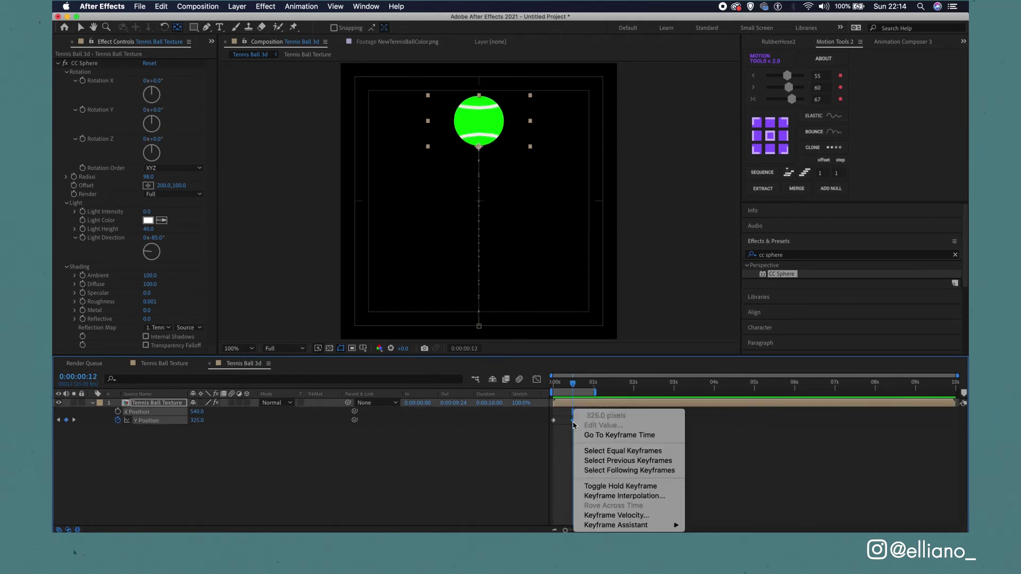
pyautogui.moveTo(628, 525)
pyautogui.click(713, 467)
pyautogui.click(567, 441)
pyautogui.press('space')
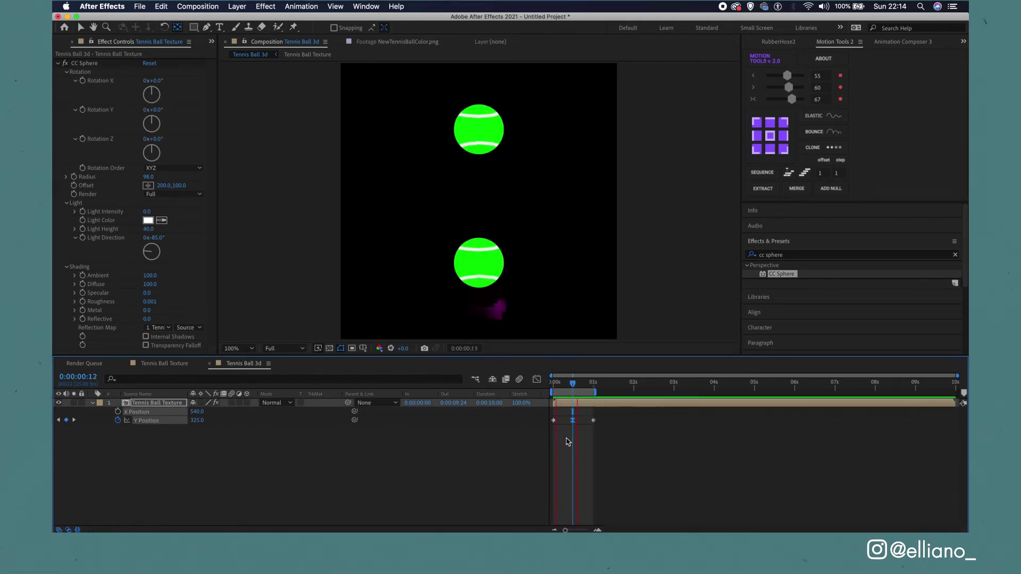
# Set the Y Position keyframe at 0:00:00:12 to 251, and check the bounce in the Graph Editor and in a preview
pyautogui.click(573, 384)
pyautogui.hotkey('shift', 'Up')
pyautogui.hotkey('shift', 'Up')
pyautogui.hotkey('shift', 'Up')
pyautogui.hotkey('shift', 'Up')
pyautogui.hotkey('shift', 'Up')
pyautogui.hotkey('shift', 'Up')
pyautogui.hotkey('shift', 'Up')
pyautogui.press('space')
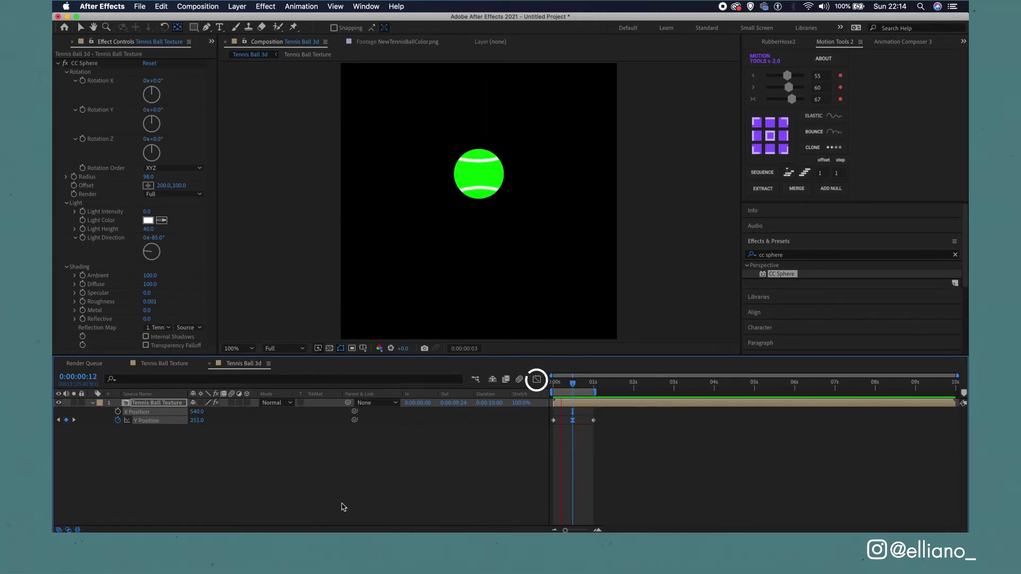
pyautogui.press('space')
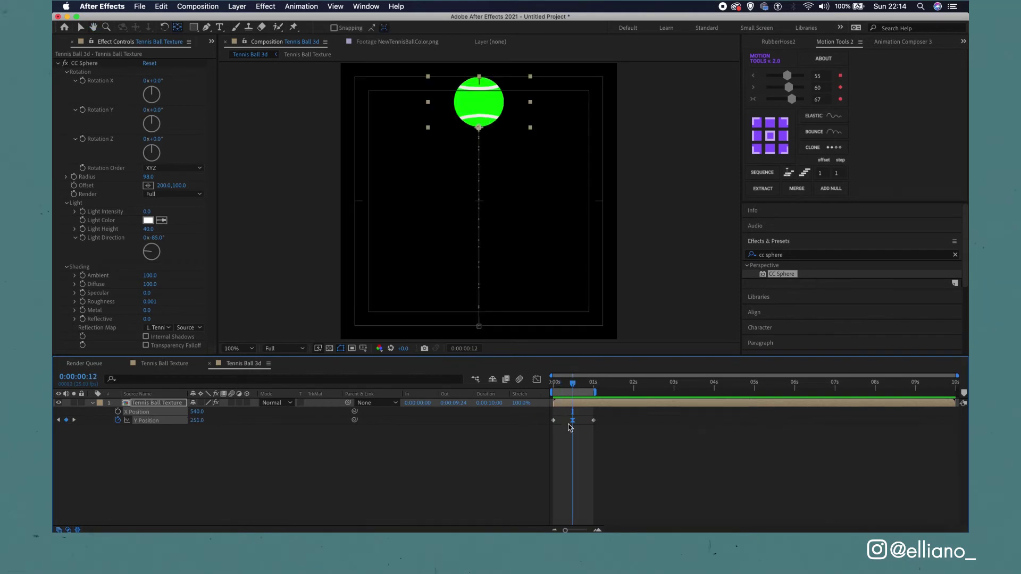
pyautogui.click(537, 381)
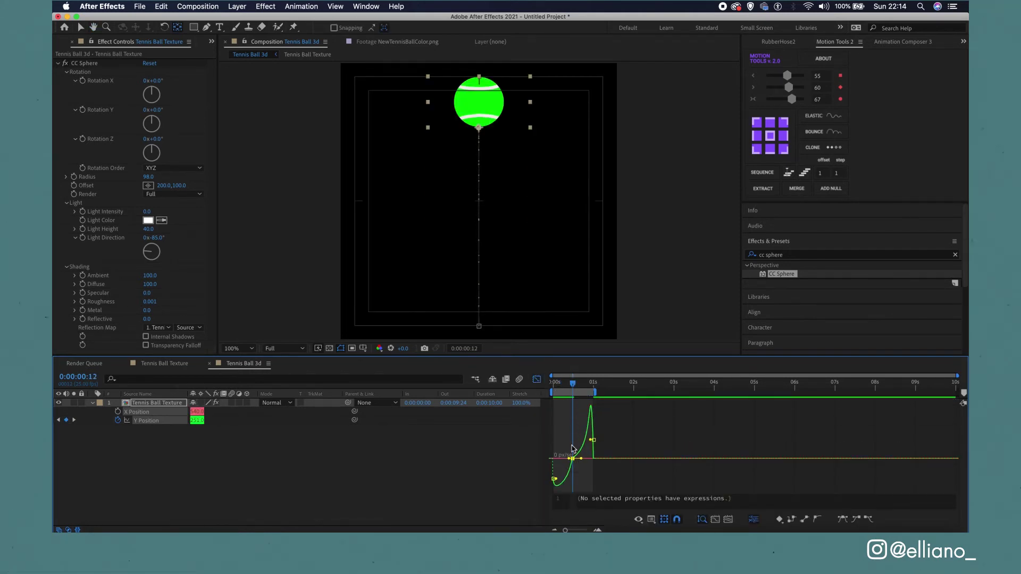
pyautogui.click(537, 381)
pyautogui.press('space')
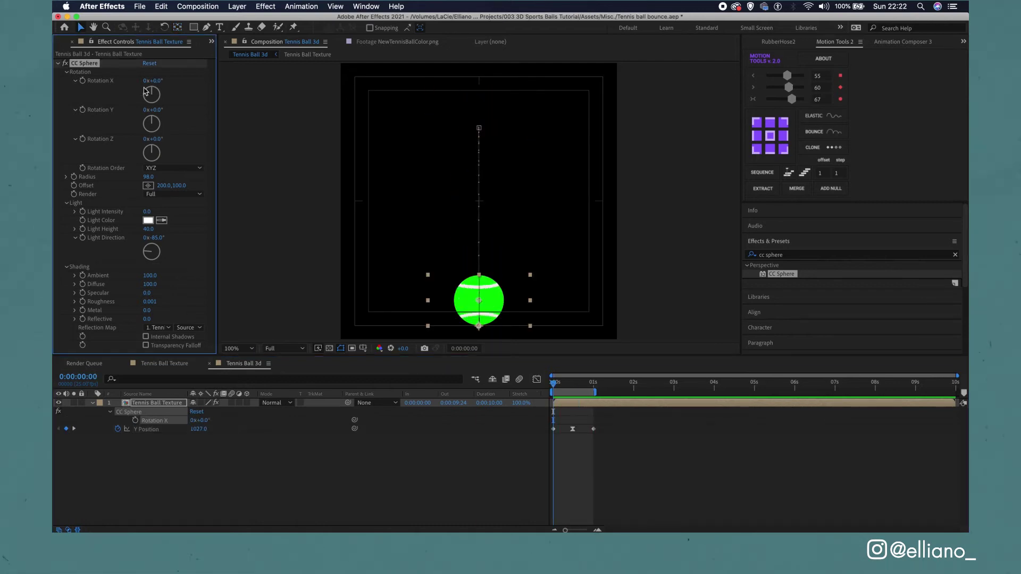
# Set the ball's CC Sphere Rotation Y to -35° and undo the trial rotations on the other axes
pyautogui.moveTo(152, 109); pyautogui.dragTo(142, 144)
pyautogui.moveTo(154, 81); pyautogui.dragTo(281, 101)
pyautogui.moveTo(155, 124); pyautogui.dragTo(137, 111)
pyautogui.press('super+z')
pyautogui.press('super+z')
pyautogui.press('super+z')
pyautogui.press('super+z')
pyautogui.press('super+z')
# Keyframe Rotation X from 0 at the first frame to 2 full revolutions at 1 second, and preview the spinning bounce
pyautogui.click(83, 82)
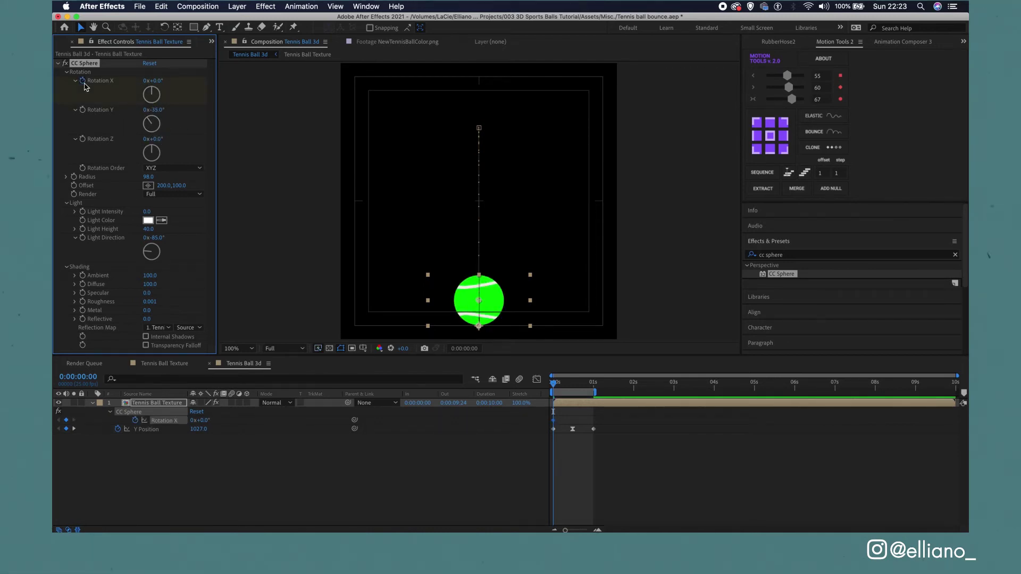
pyautogui.click(73, 429)
pyautogui.click(73, 430)
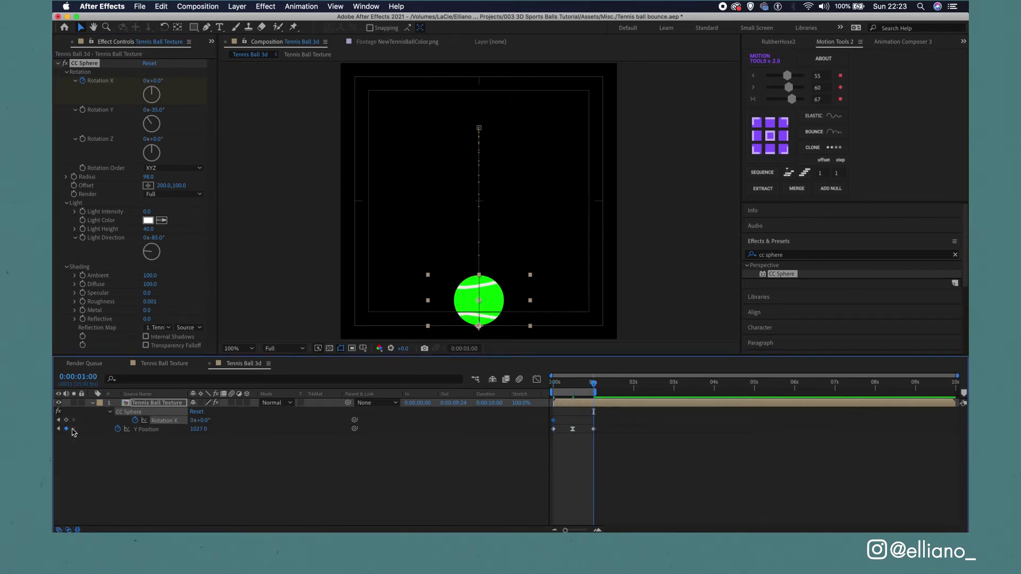
pyautogui.click(194, 421)
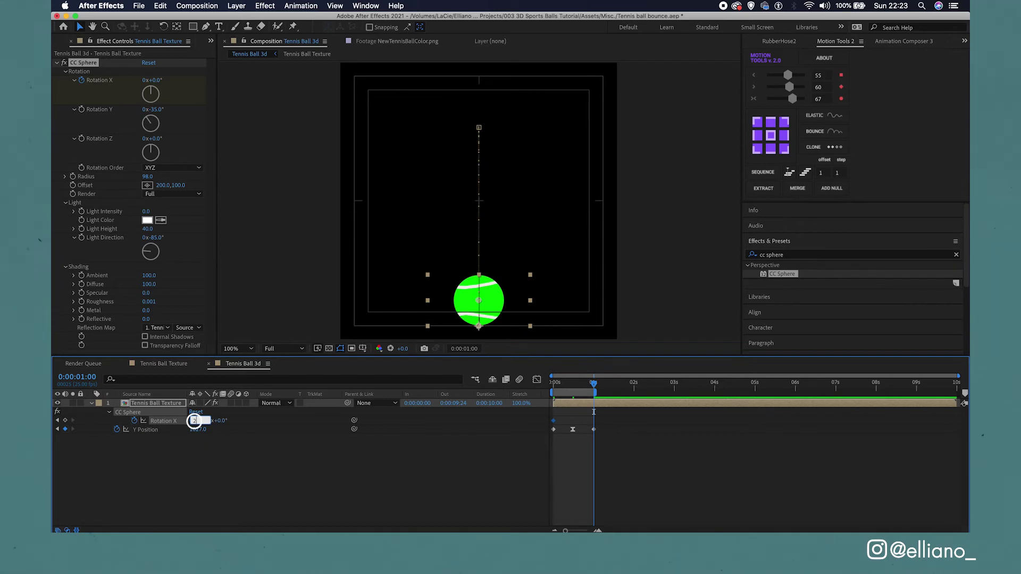
pyautogui.write('2')
pyautogui.press('Return')
pyautogui.press('space')
pyautogui.press('space')
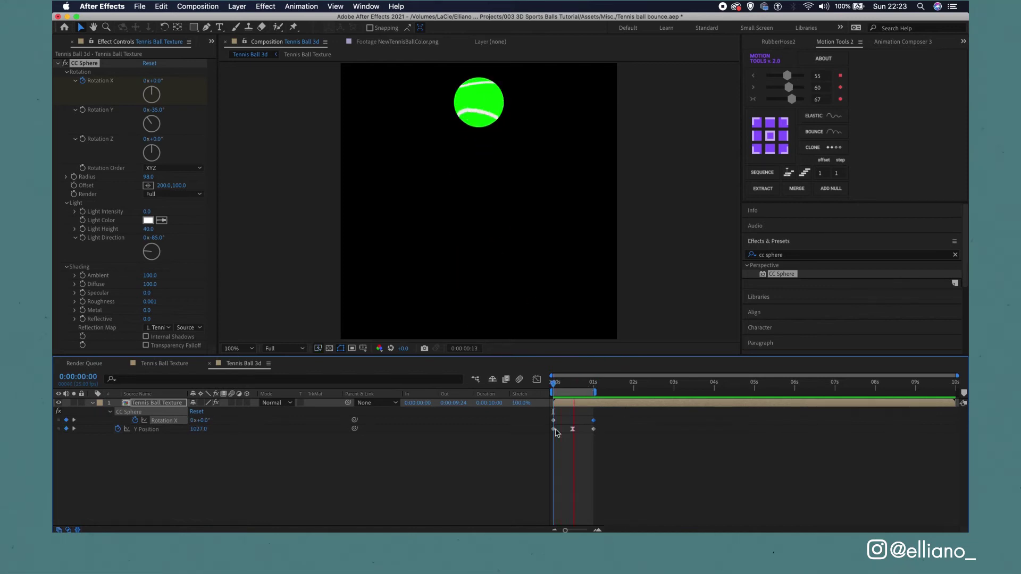
pyautogui.press('space')
pyautogui.click(610, 420)
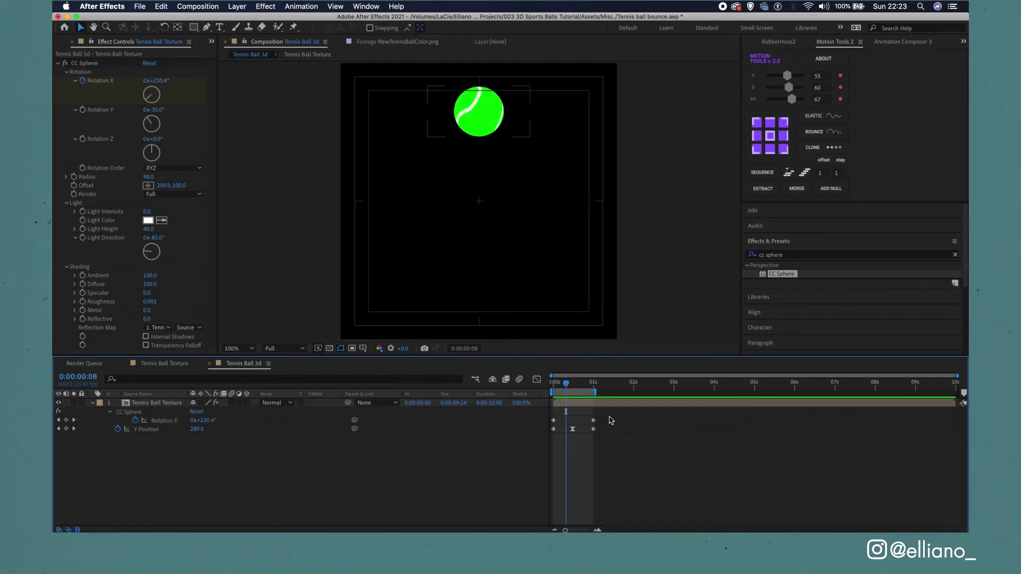
# Add a Rotation X keyframe of 1 full revolution at 0:00:00:12 and apply Easy Ease to it
pyautogui.click(572, 387)
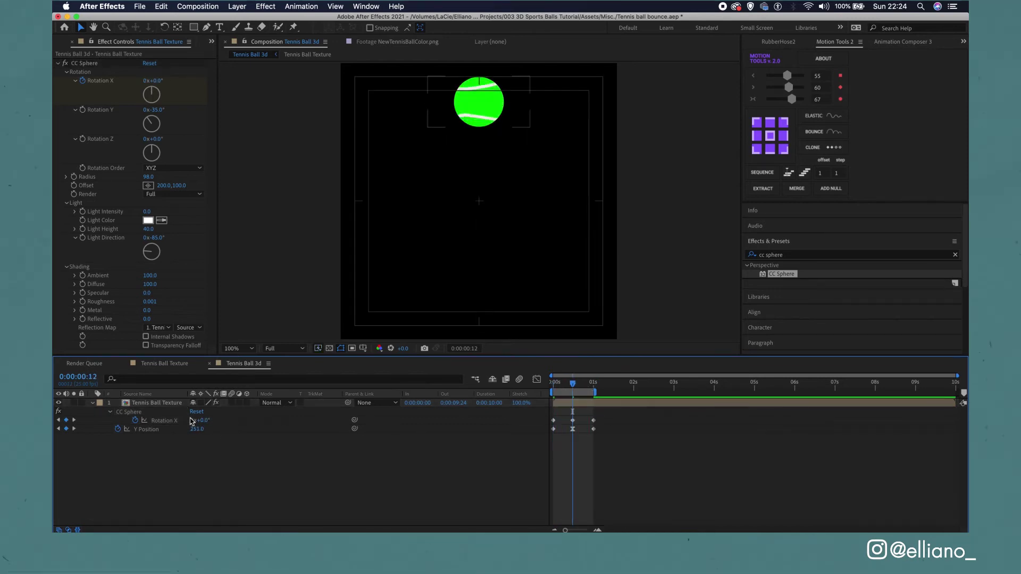
pyautogui.click(192, 421)
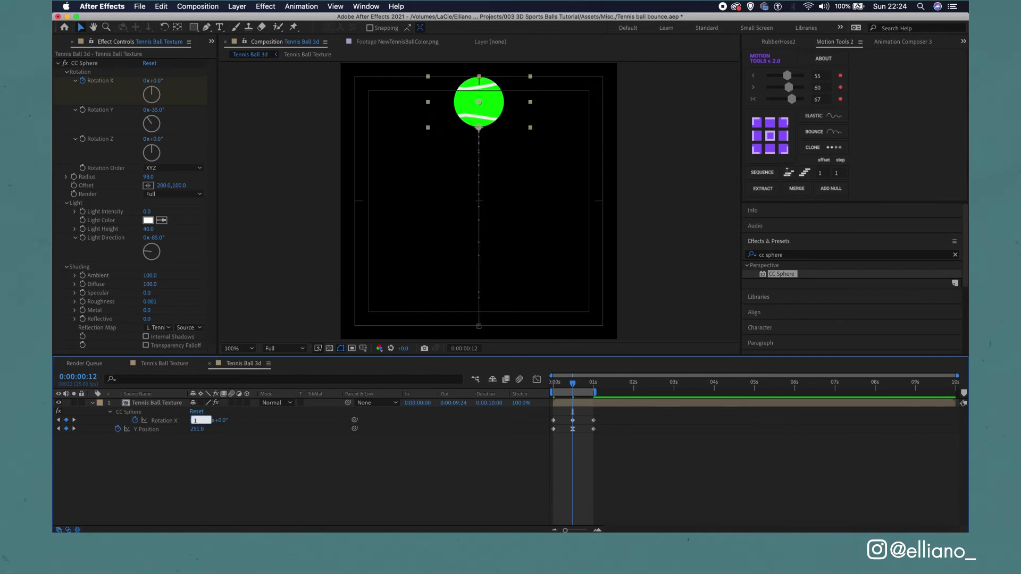
pyautogui.write('1')
pyautogui.press('Return')
pyautogui.moveTo(606, 418); pyautogui.dragTo(576, 424)
pyautogui.rightClick(573, 421)
pyautogui.moveTo(623, 525)
pyautogui.click(714, 468)
# Examine the Rotation X speed curve around the middle keyframe in the Graph Editor and preview the spin
pyautogui.click(536, 378)
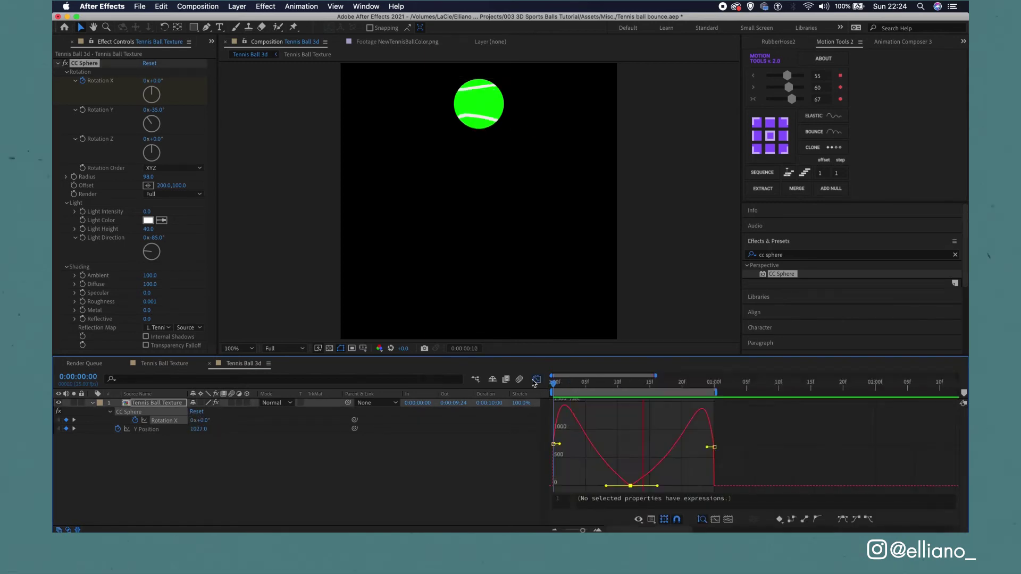
pyautogui.moveTo(577, 486); pyautogui.dragTo(568, 488)
pyautogui.press('=')
pyautogui.press('=')
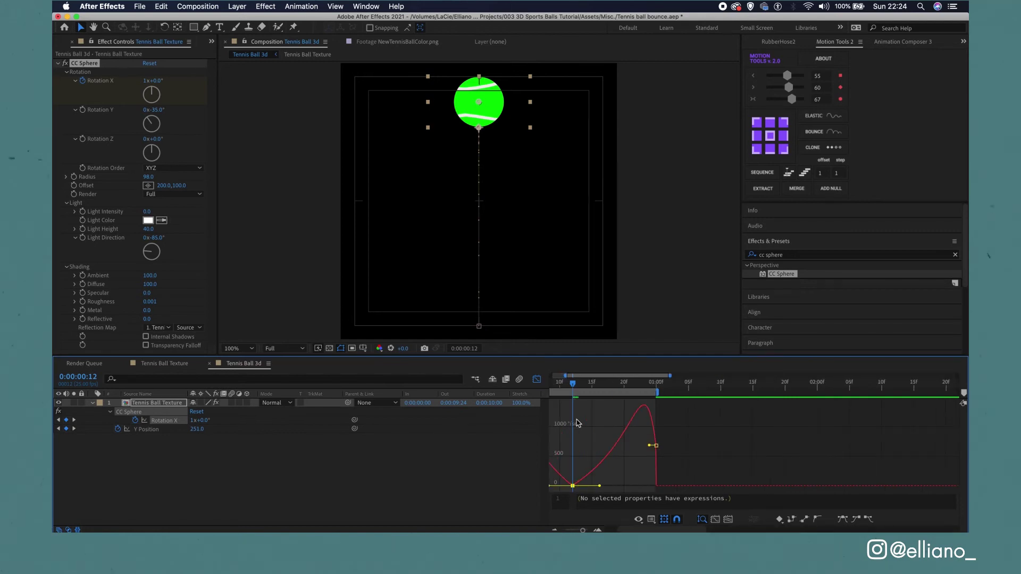
pyautogui.hscroll(-3, 579, 424)
pyautogui.press('space')
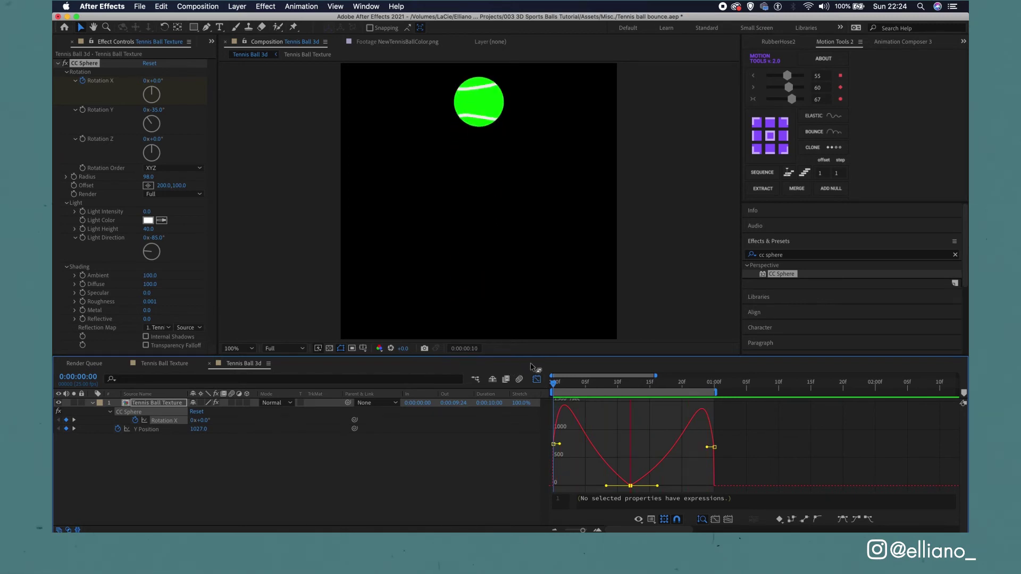
pyautogui.click(538, 382)
pyautogui.press('space')
# Add Scale keyframes to the ball layer at 0 seconds, 0:00:00:12 and 1 second
pyautogui.press('s')
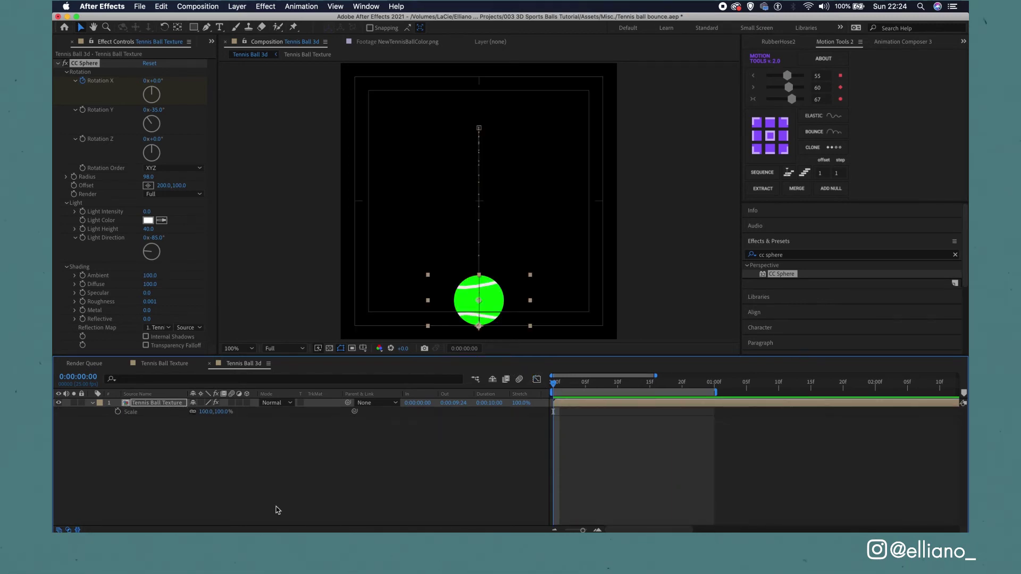
pyautogui.click(118, 412)
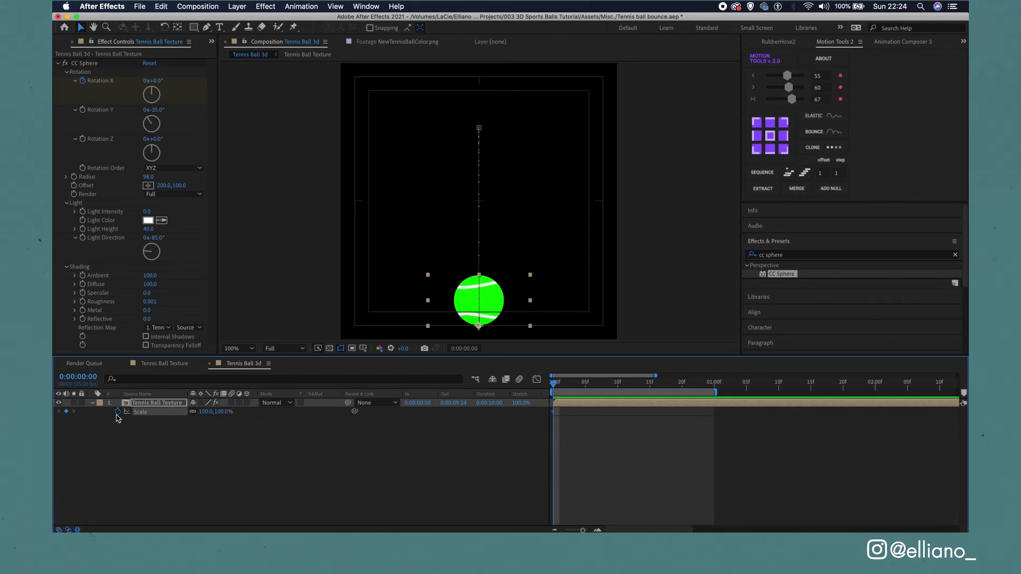
pyautogui.press('u')
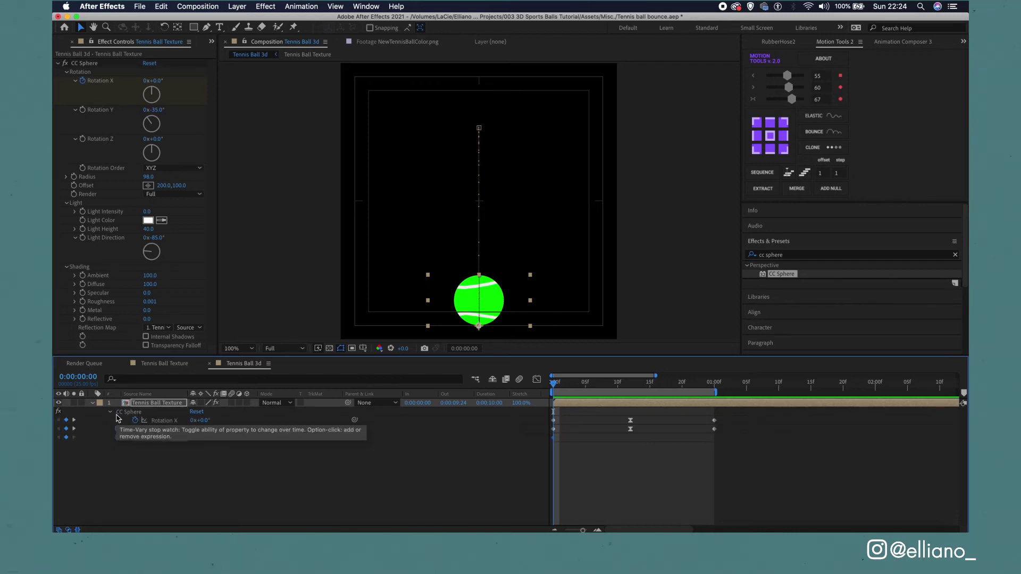
pyautogui.click(74, 429)
pyautogui.click(74, 428)
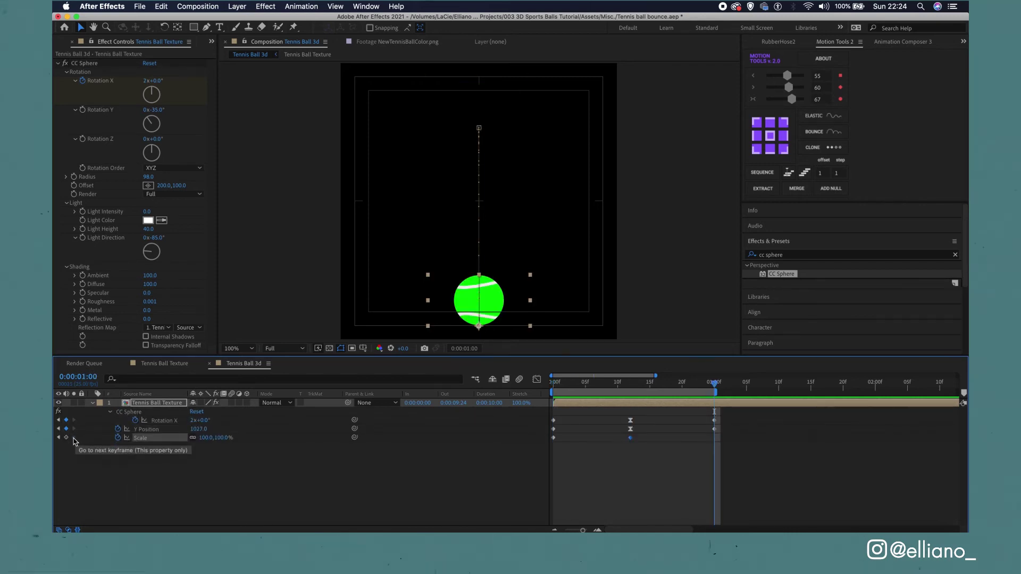
pyautogui.click(66, 437)
pyautogui.press('Home')
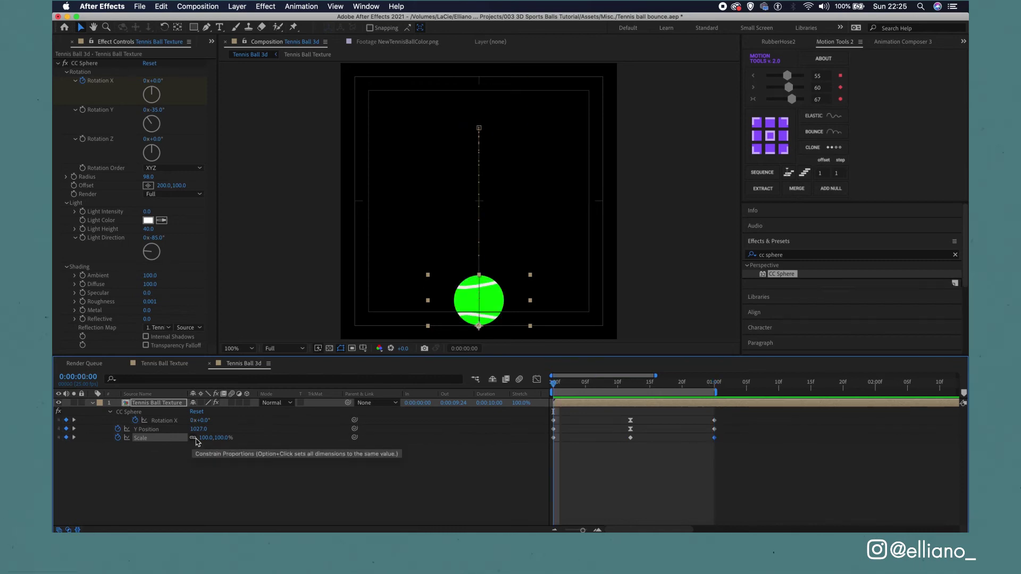
# Unlink the Scale proportions and set the horizontal scale to 105% at the first frame and 100% one frame after it
pyautogui.click(194, 438)
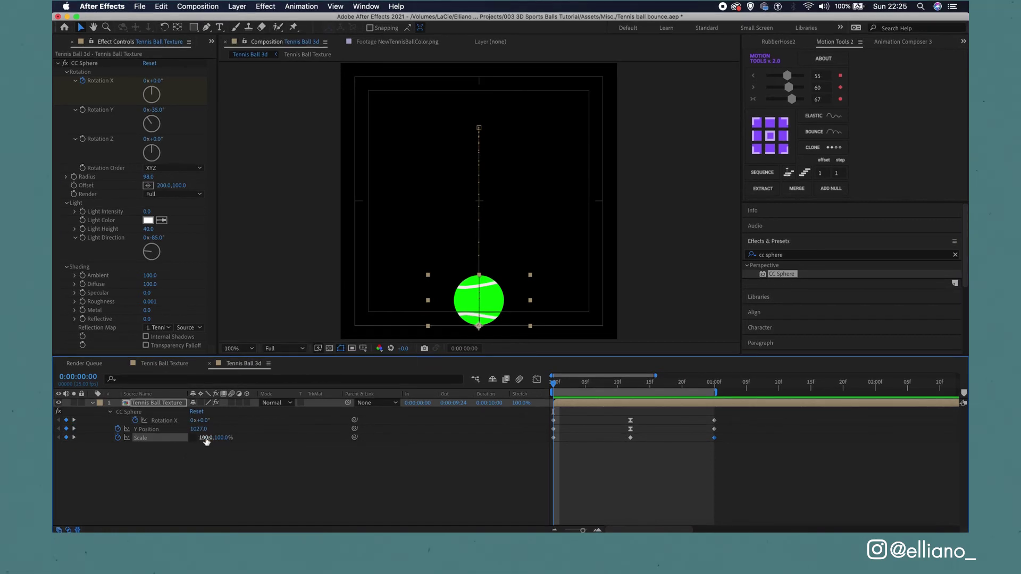
pyautogui.moveTo(204, 438); pyautogui.dragTo(212, 441)
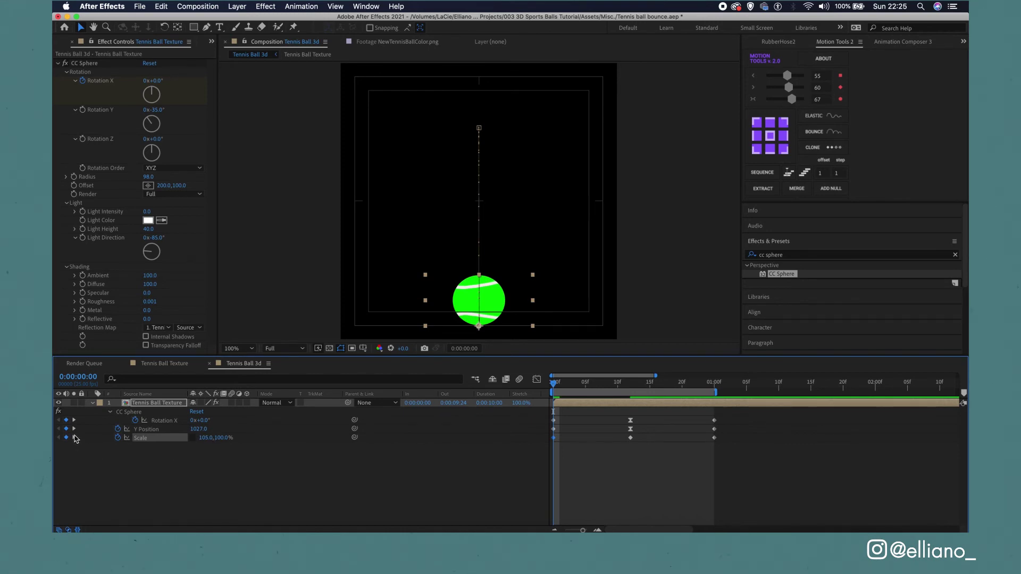
pyautogui.press('pagedown')
pyautogui.click(202, 438)
pyautogui.write('100')
pyautogui.press('Return')
# Add Scale keyframes at 0:00:00:04 and 0:00:00:18 that make the ball narrower and taller, with 82% horizontal scale at 0:00:00:18
pyautogui.press('pagedown')
pyautogui.press('pagedown')
pyautogui.press('pagedown')
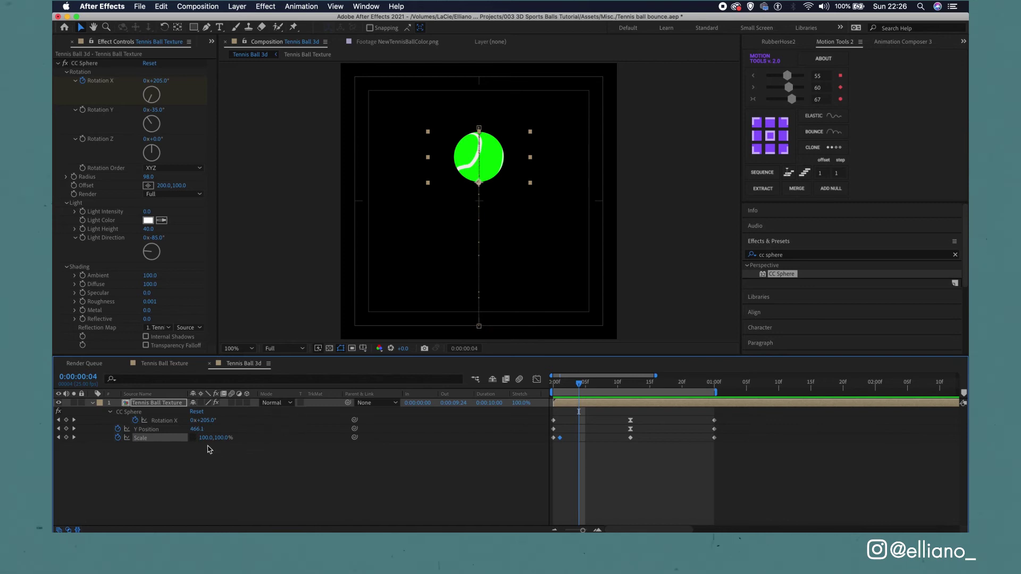
pyautogui.moveTo(221, 438)
pyautogui.mouseDown()
pyautogui.moveTo(198, 438)
pyautogui.moveTo(207, 440)
pyautogui.mouseUp()
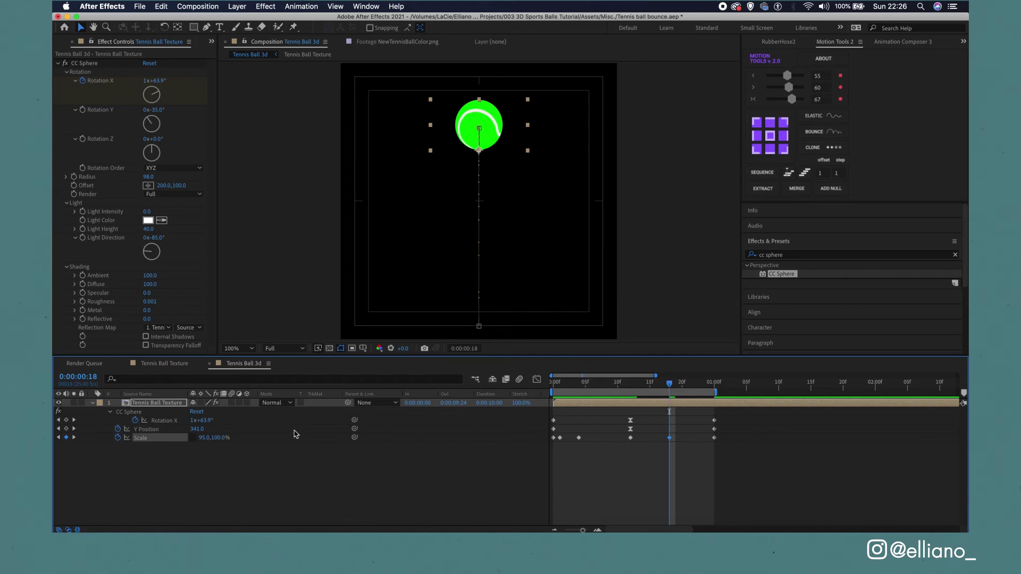
pyautogui.moveTo(204, 437); pyautogui.dragTo(216, 440)
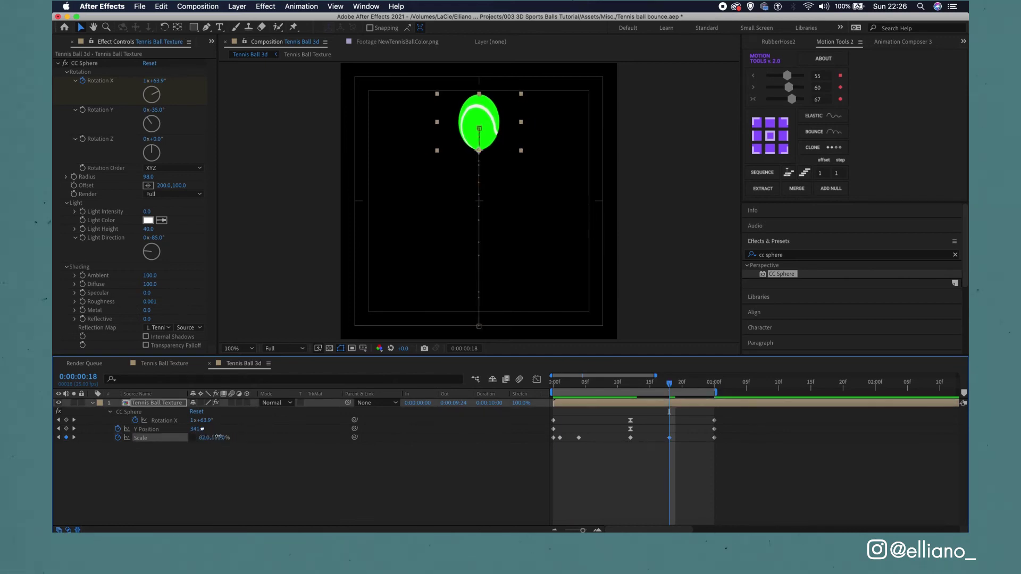
# Set the horizontal scale to 105% at 1 second and 100% at 0:00:00:24, and preview the squash and stretch
pyautogui.press('k')
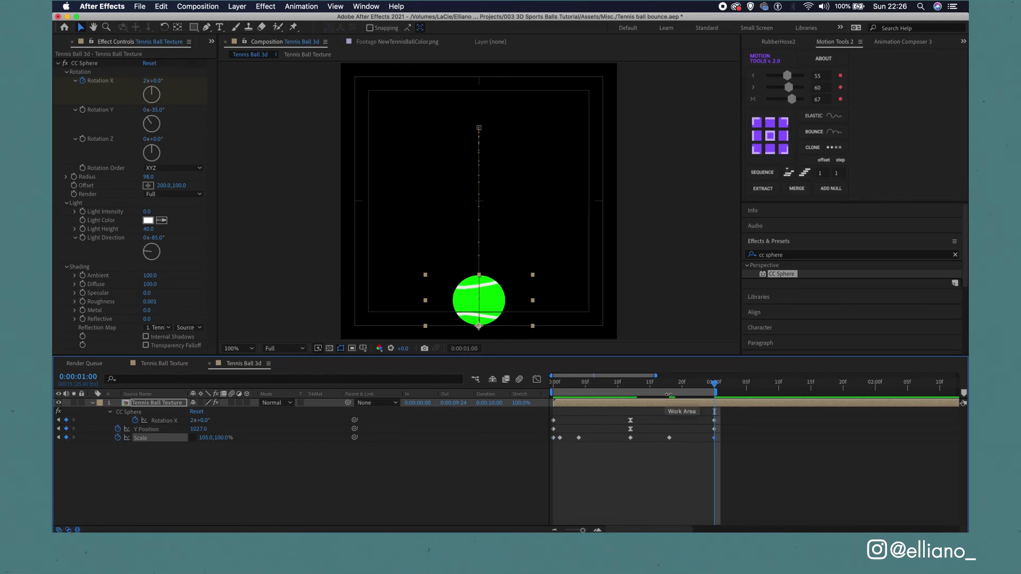
pyautogui.press('pageup')
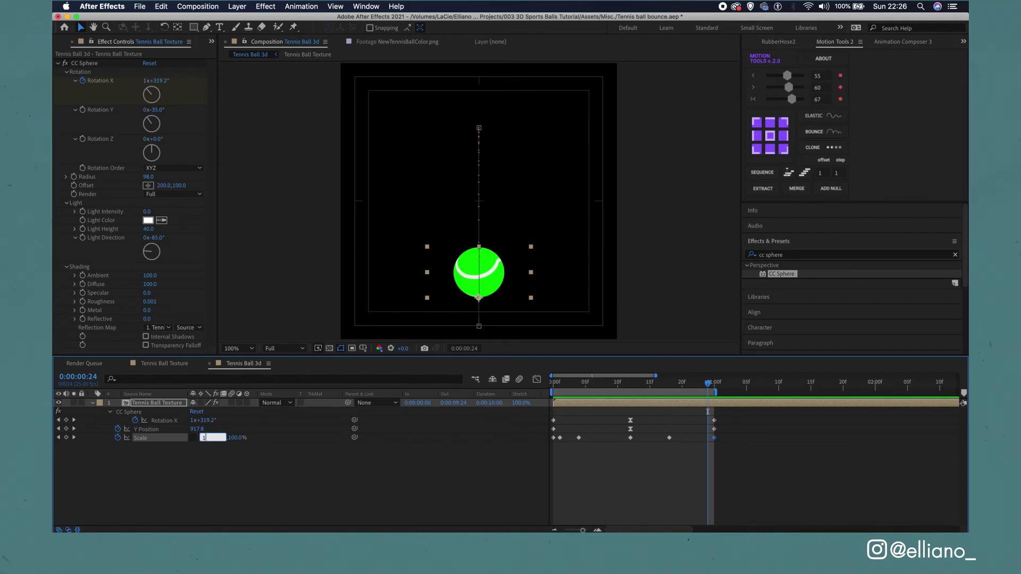
pyautogui.press('space')
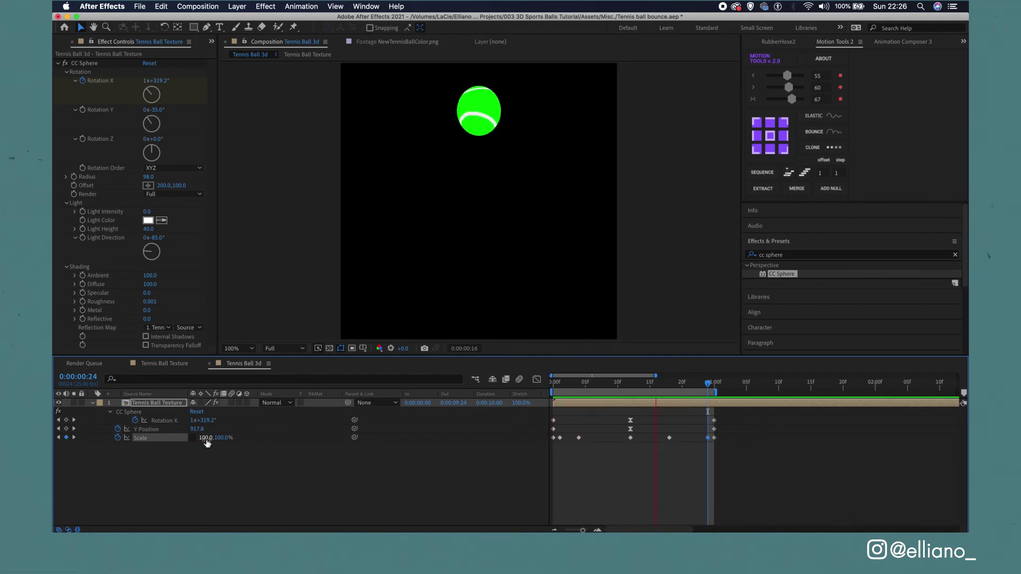
# Copy all of the ball's Rotation X, Y Position and Scale keyframes and paste them starting at 1 second
pyautogui.moveTo(764, 420); pyautogui.dragTo(522, 491)
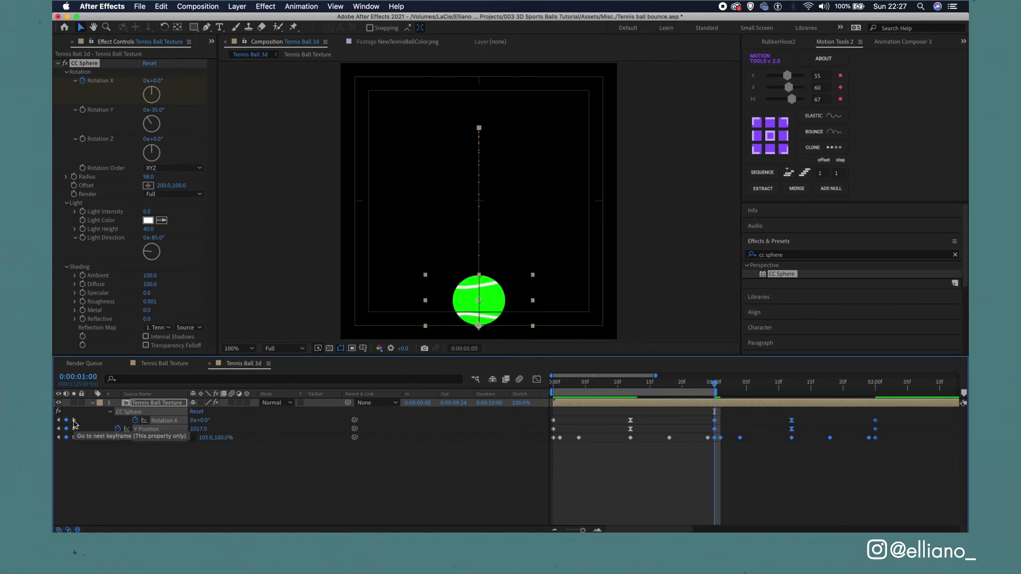
# Try to repeat the bounce by pasting the copied Rotation X, Y Position and Scale keyframes from 2 seconds onward, and undo the pasted copies
pyautogui.press('-')
pyautogui.press('-')
pyautogui.press('-')
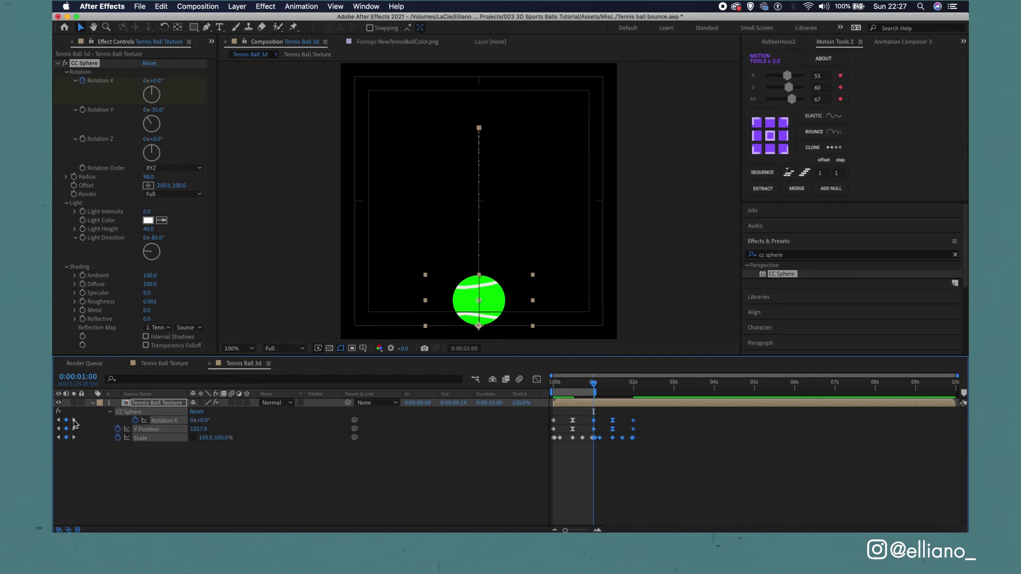
pyautogui.moveTo(661, 419); pyautogui.dragTo(537, 453)
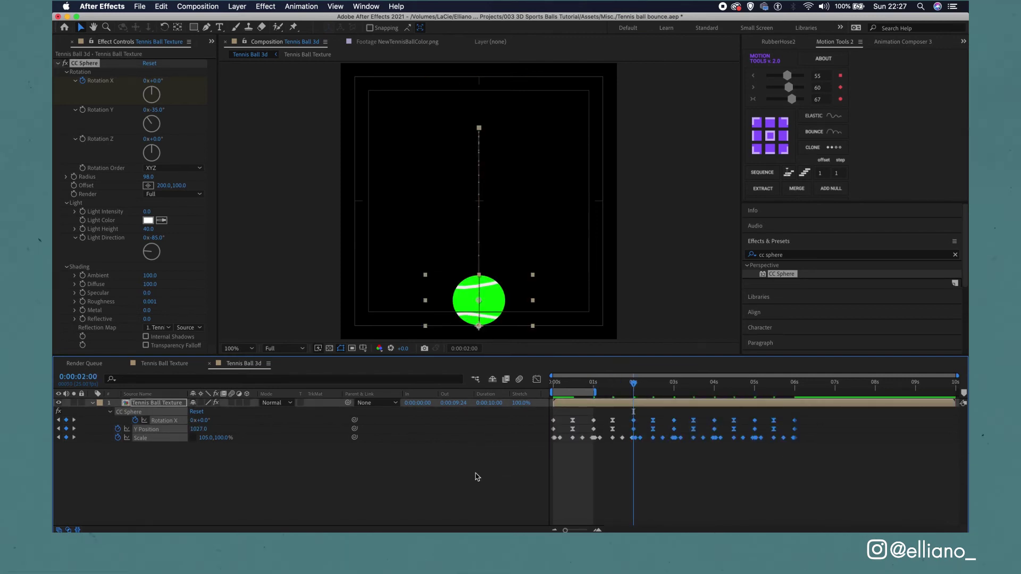
pyautogui.press('super+z')
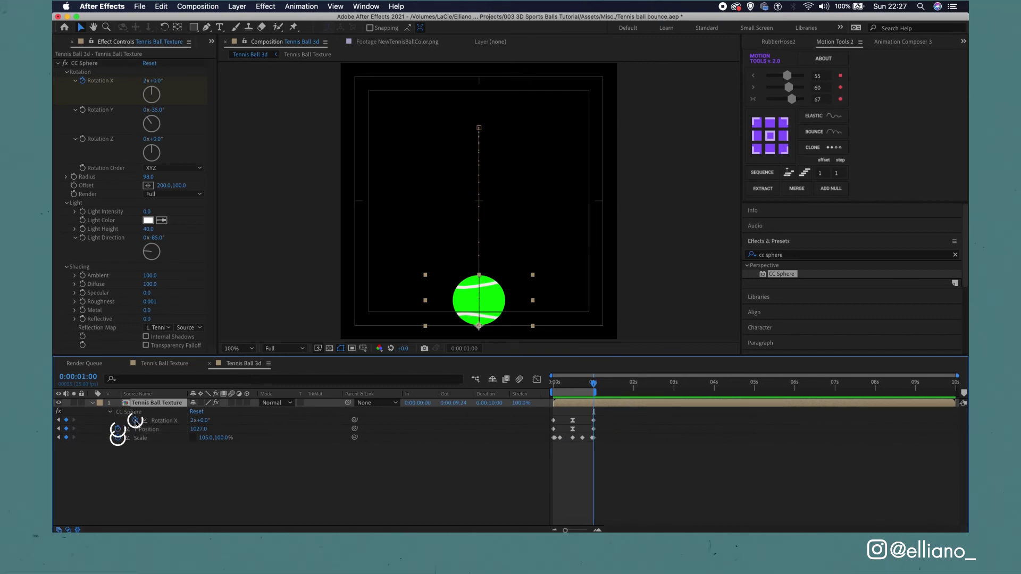
# Loop the ball's Rotation X, Y Position and Scale with loopOut() expressions and preview with the work area extended to about 5 seconds
pyautogui.keyDown('alt'); pyautogui.click(135, 420); pyautogui.keyUp('alt')
pyautogui.keyDown('alt'); pyautogui.click(118, 447); pyautogui.keyUp('alt')
pyautogui.keyDown('alt'); pyautogui.click(118, 474); pyautogui.keyUp('alt')
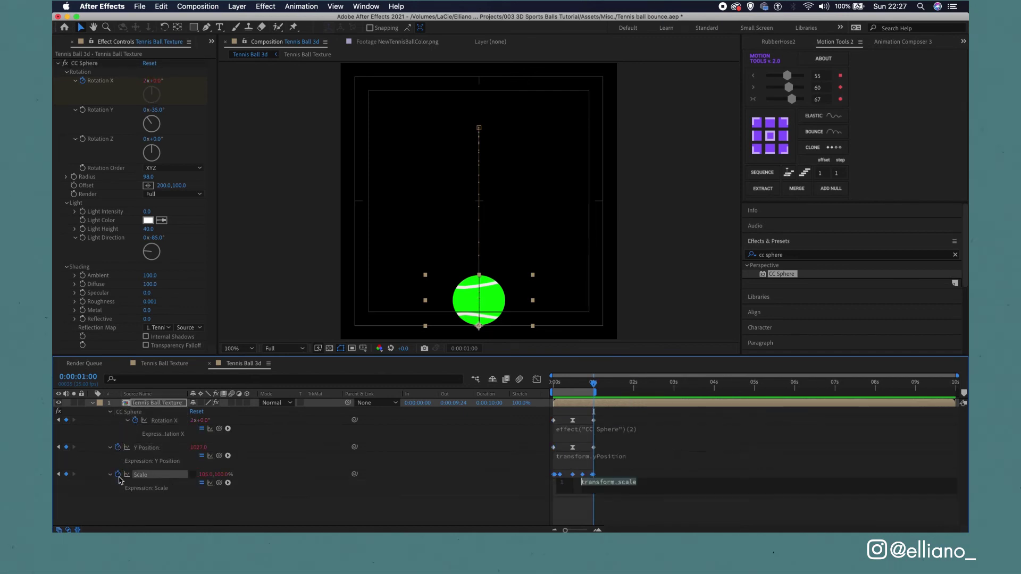
pyautogui.click(275, 516)
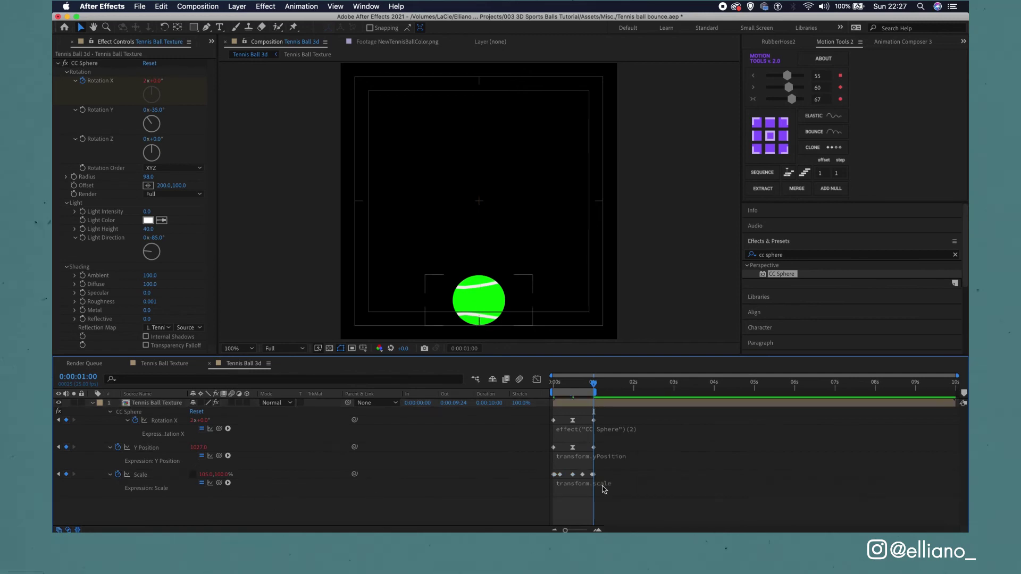
pyautogui.write('loopOu')
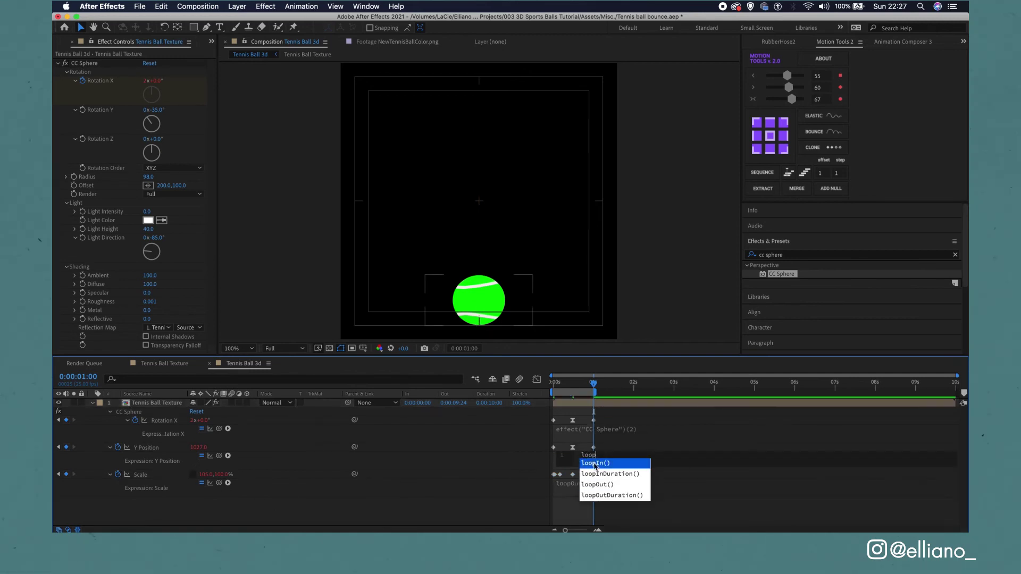
pyautogui.click(610, 461)
pyautogui.moveTo(594, 392); pyautogui.dragTo(779, 400)
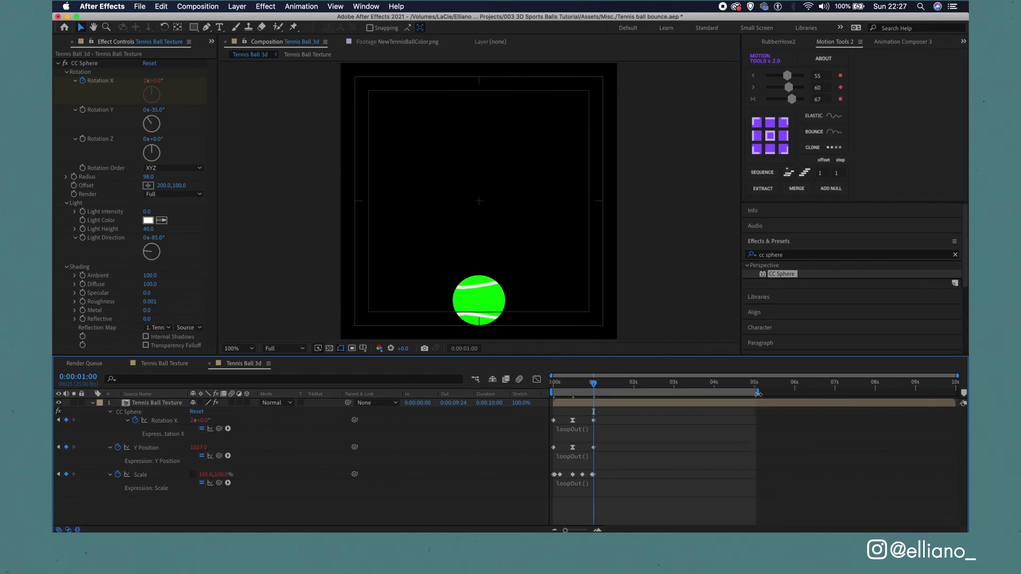
pyautogui.press('space')
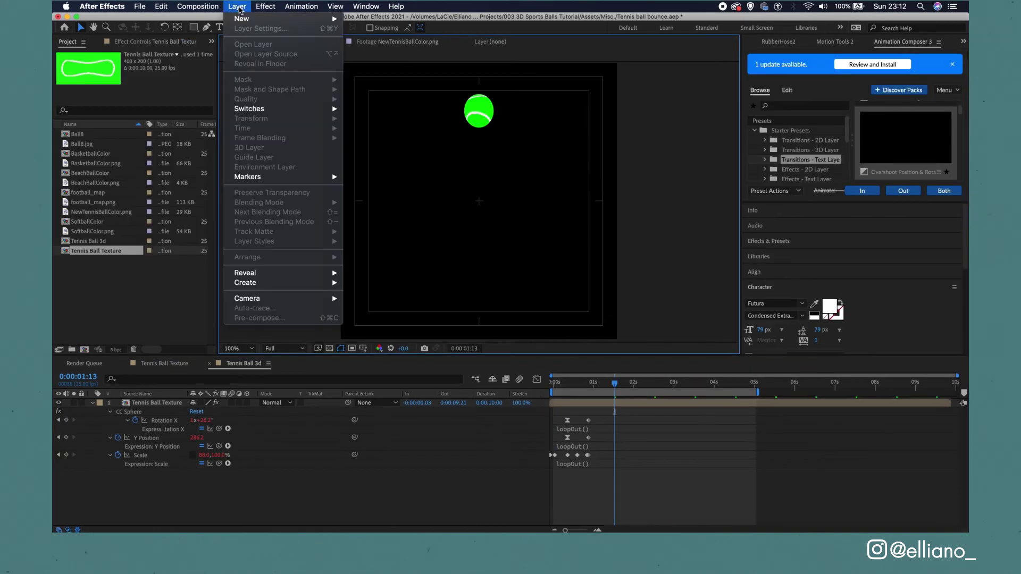
# Create a 1080 × 1080 px gray-cyan solid as a background beneath the ball layer and preview the animation from the start
pyautogui.moveTo(242, 18)
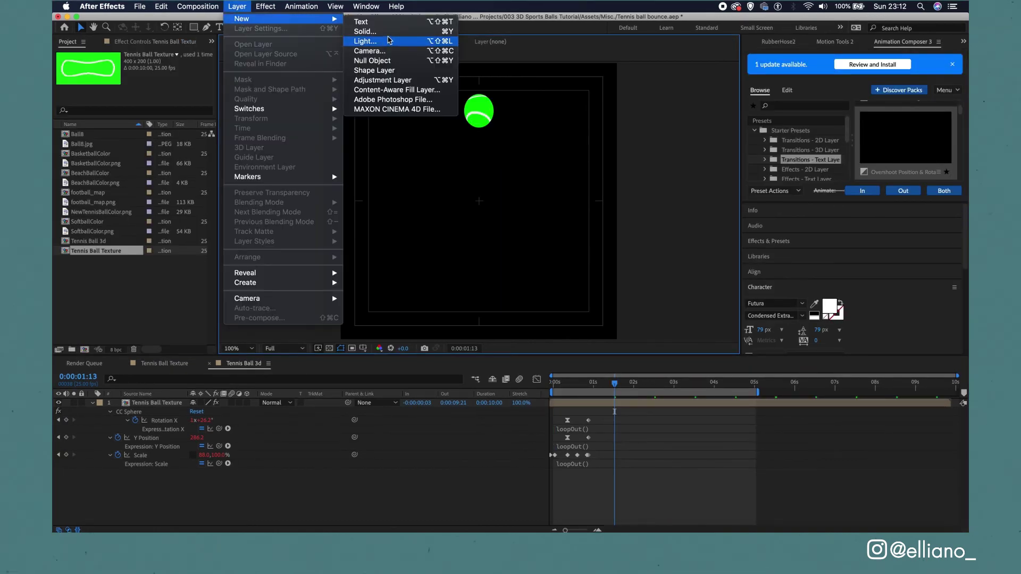
pyautogui.click(388, 35)
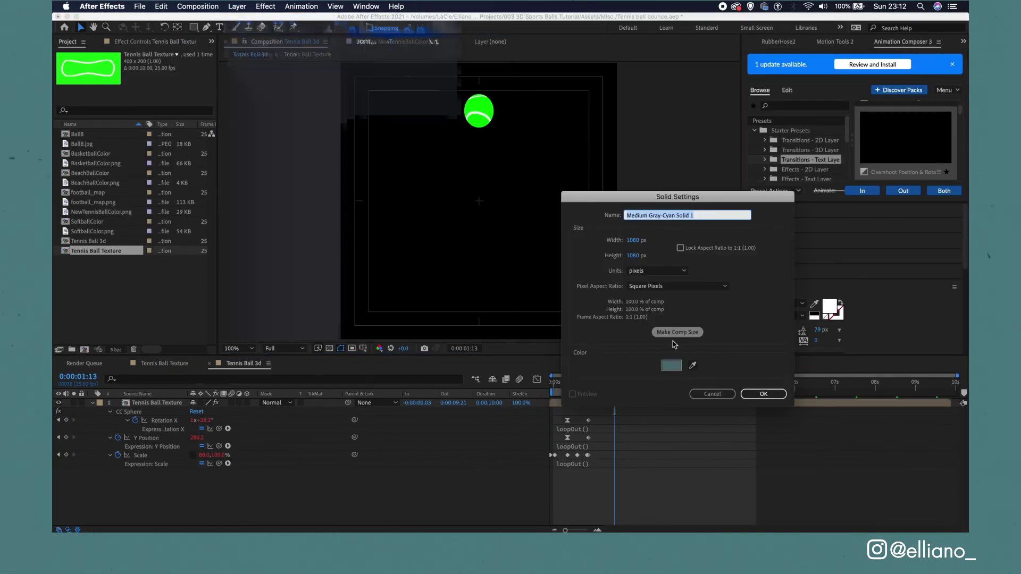
pyautogui.click(763, 394)
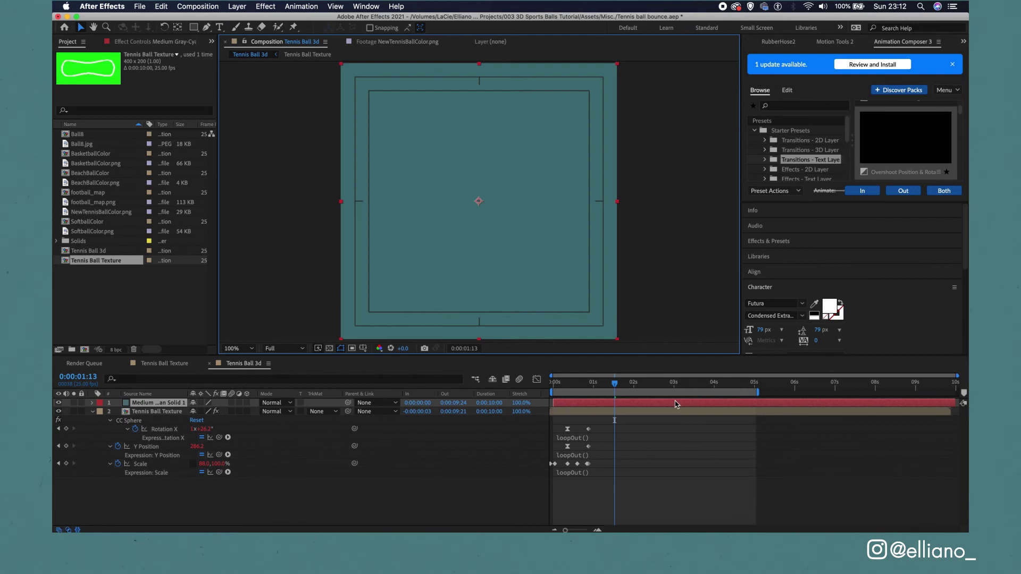
pyautogui.press('super+shift+bracketleft')
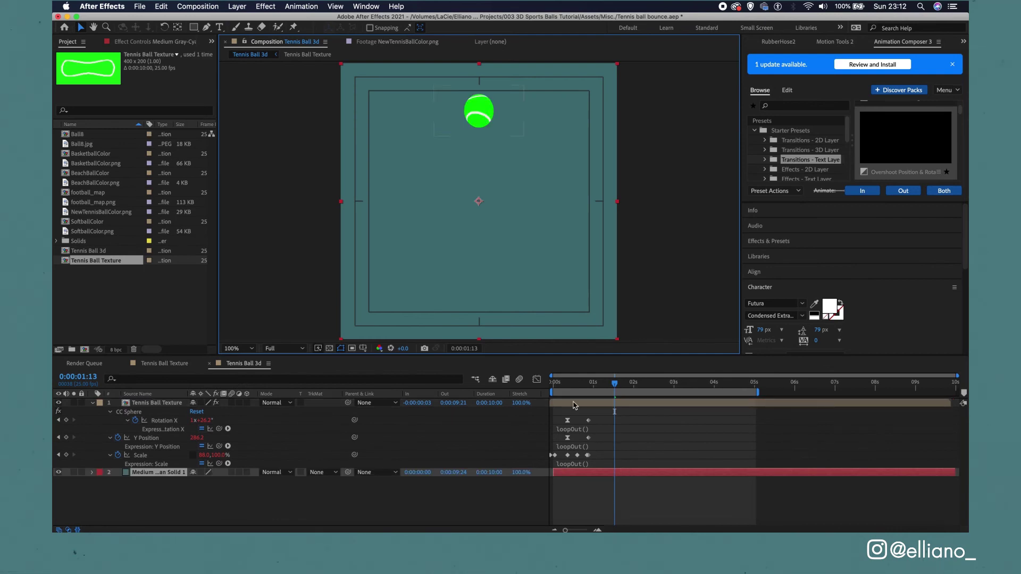
pyautogui.click(552, 384)
pyautogui.press('space')
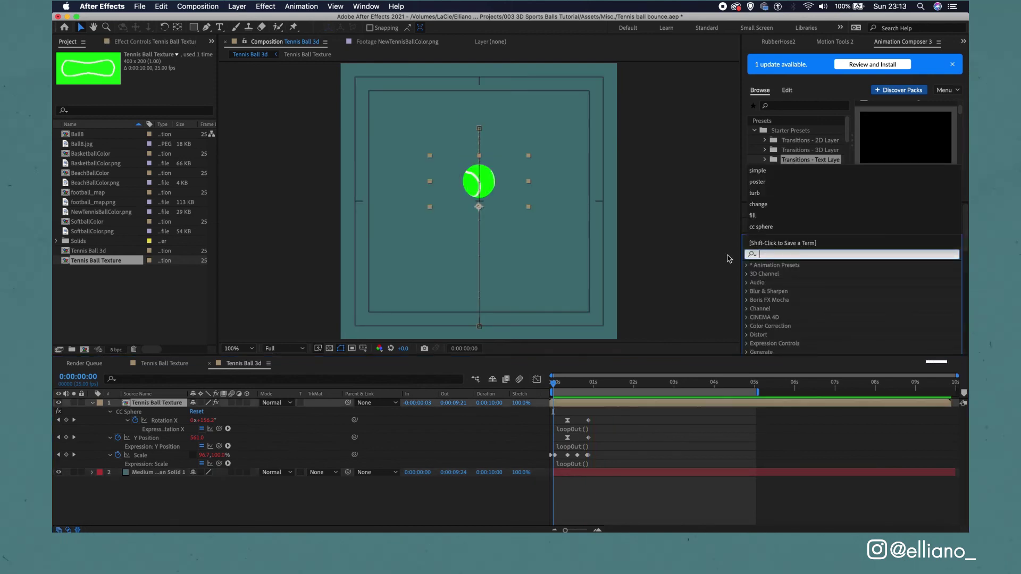
# Apply the Simple Choker effect to the tennis ball layer and reduce its Choke Matte value
pyautogui.write('simple')
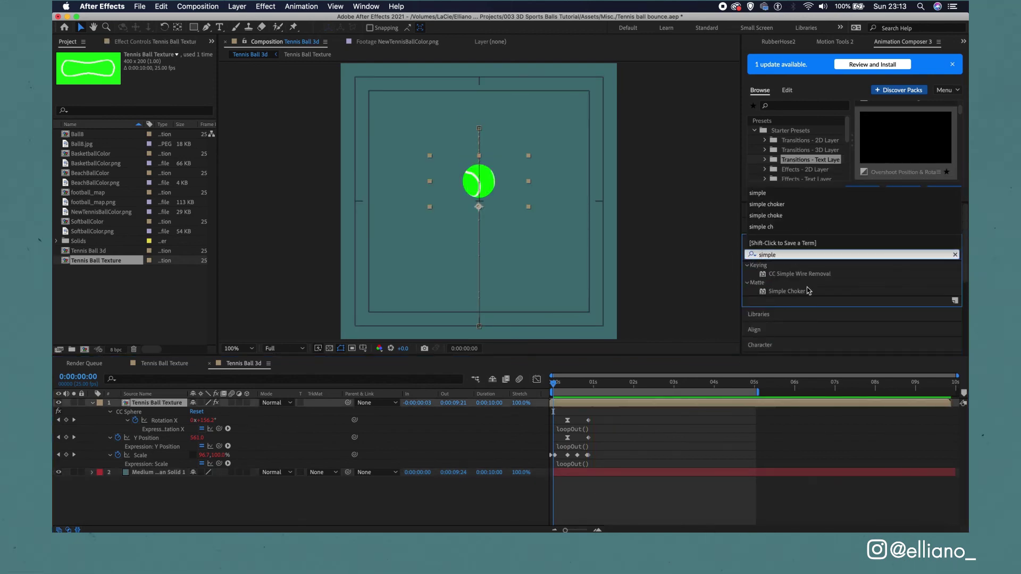
pyautogui.doubleClick(788, 291)
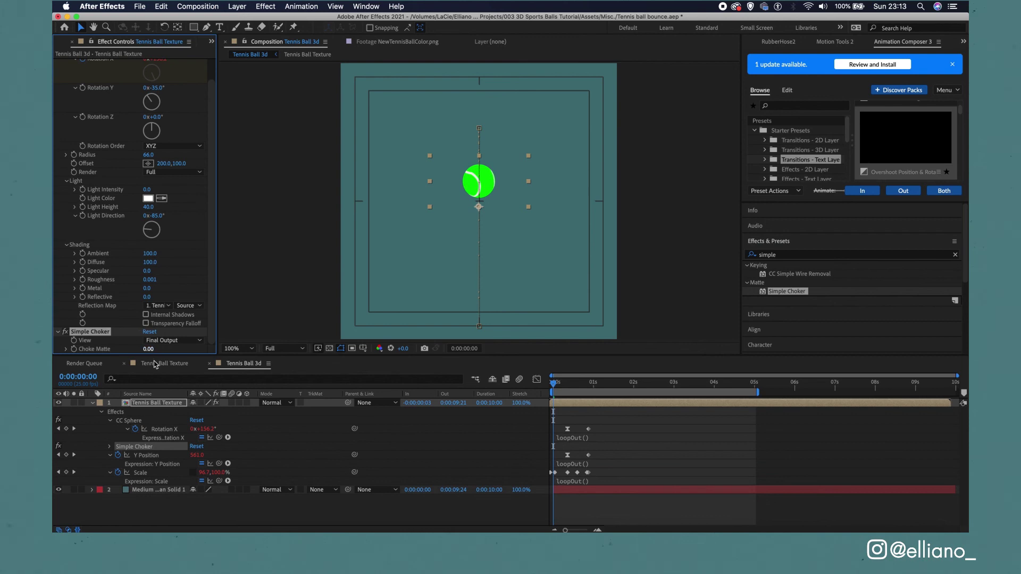
pyautogui.moveTo(149, 349); pyautogui.dragTo(130, 354)
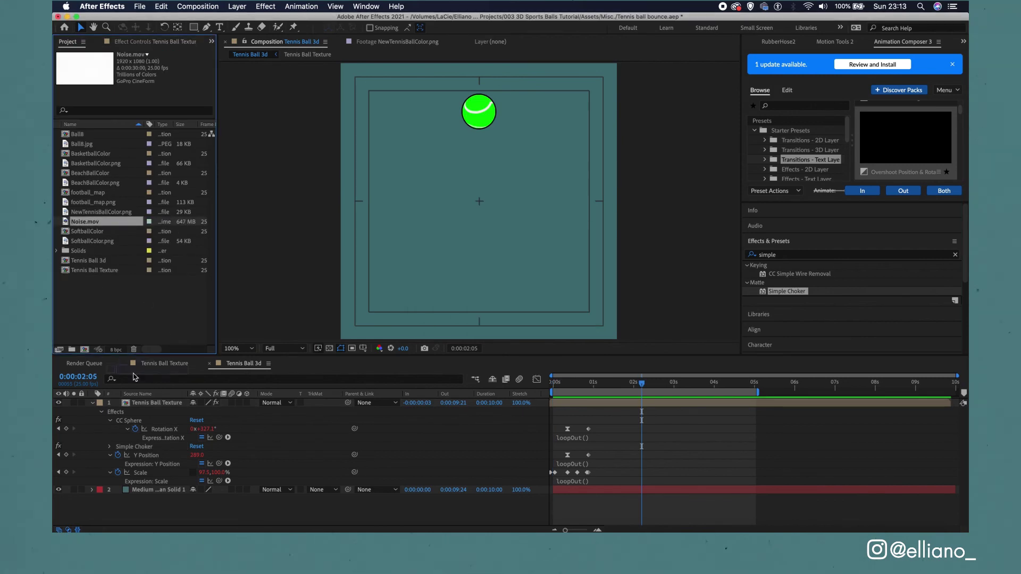
# Add Noise.mov as the topmost layer of the composition and set its blending mode to Multiply
pyautogui.moveTo(144, 396); pyautogui.dragTo(145, 400)
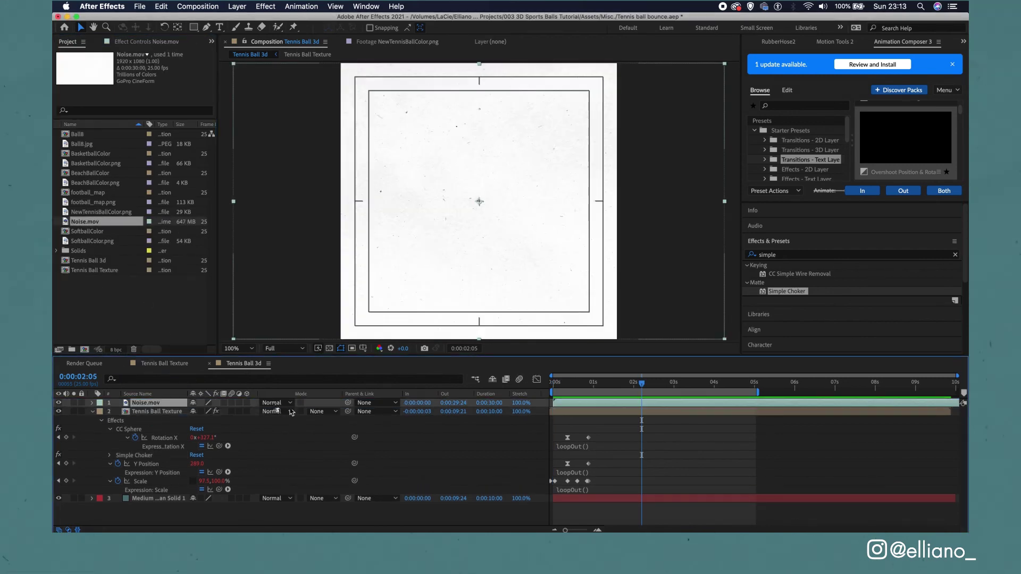
pyautogui.click(274, 403)
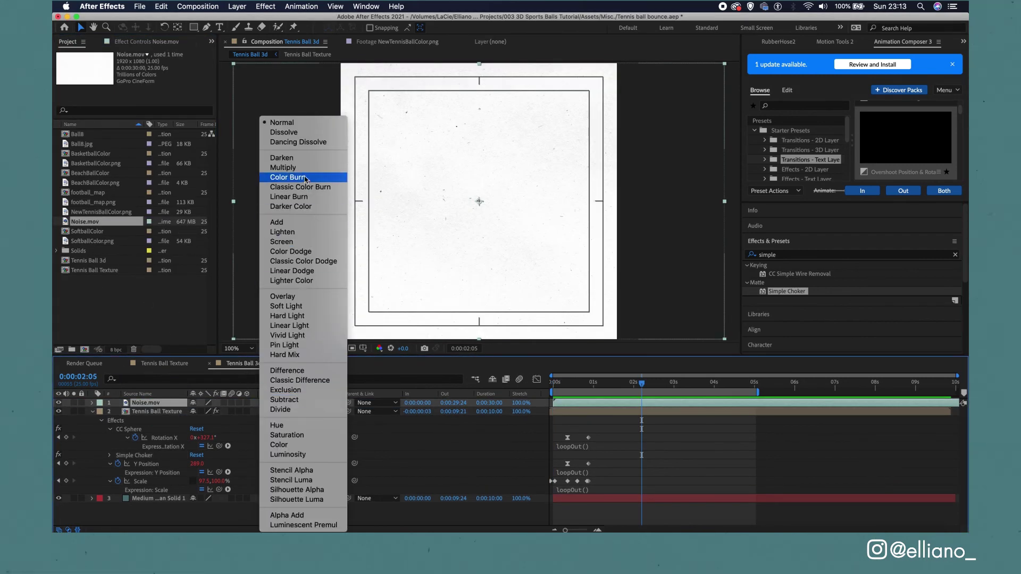
pyautogui.click(282, 168)
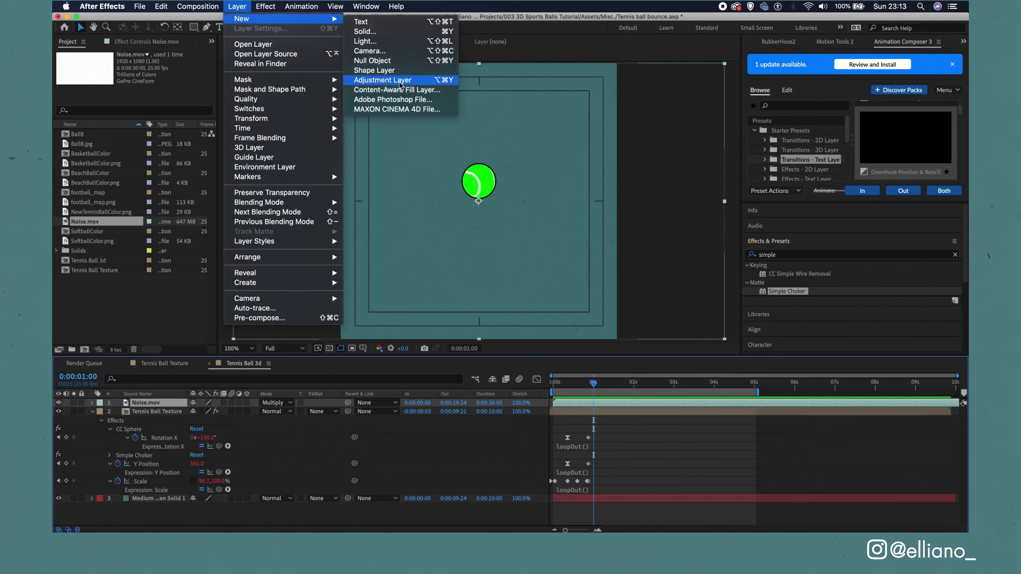
# Add an adjustment layer above all other layers and apply Posterize Time to it with a frame rate of 12.5
pyautogui.click(400, 84)
pyautogui.click(793, 254)
pyautogui.write('poster')
pyautogui.doubleClick(788, 292)
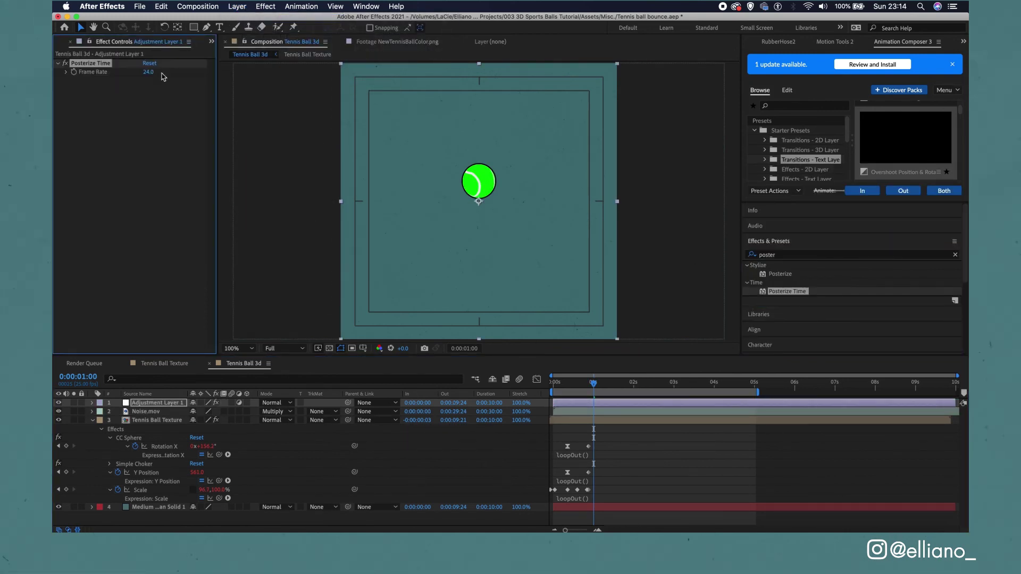
pyautogui.press('Return')
# Apply Turbulent Displace to the adjustment layer with an Amount of 25 and a Size of 2
pyautogui.moveTo(782, 256); pyautogui.dragTo(697, 245)
pyautogui.write('turb')
pyautogui.click(809, 275)
pyautogui.moveTo(810, 275); pyautogui.dragTo(132, 133)
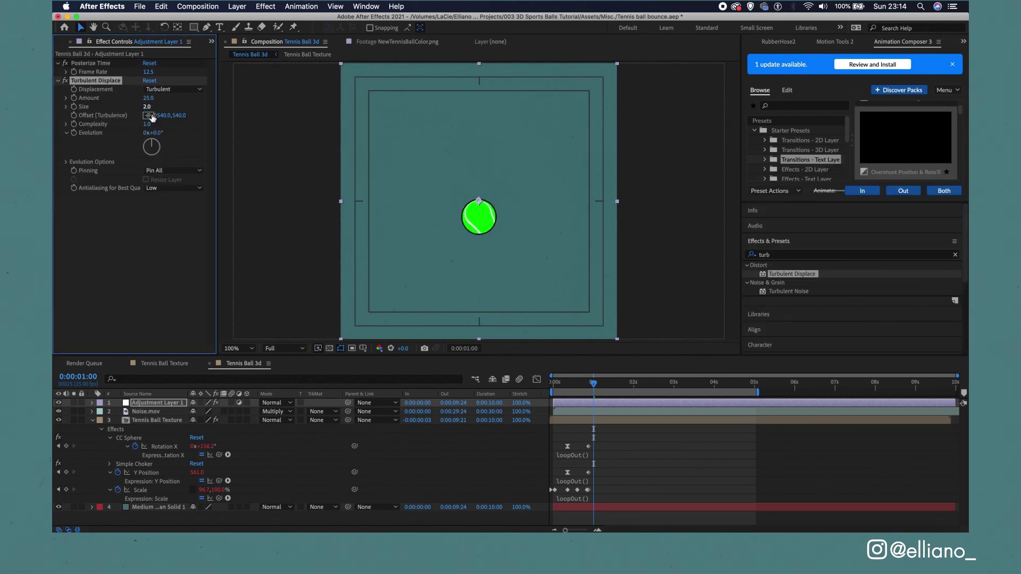
# Drive the Turbulent Displace Evolution with the expression time*100 and preview the animation
pyautogui.keyDown('alt'); pyautogui.click(74, 133); pyautogui.keyUp('alt')
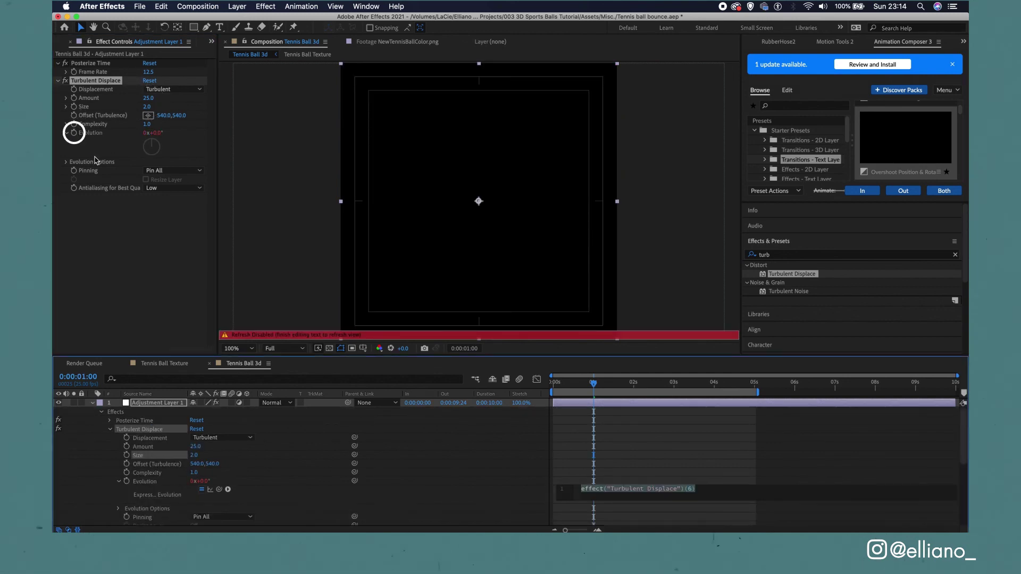
pyautogui.write('time*1')
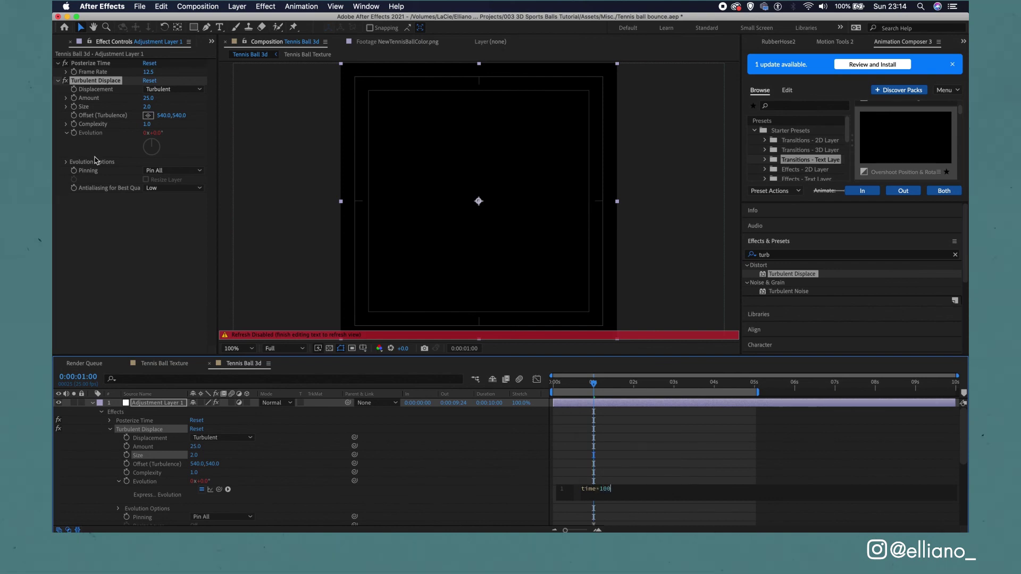
pyautogui.write('00')
pyautogui.click(574, 424)
pyautogui.press('space')
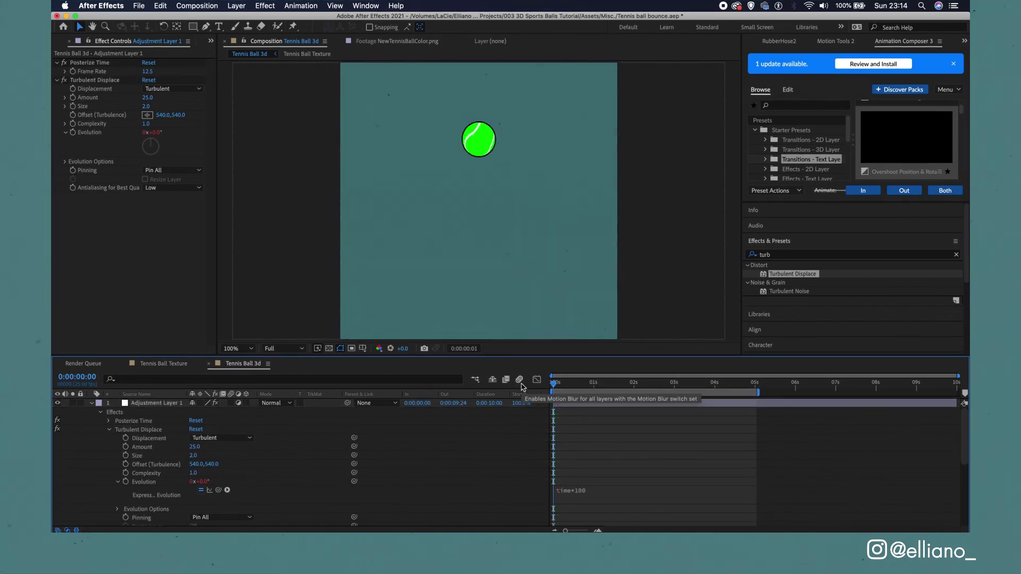